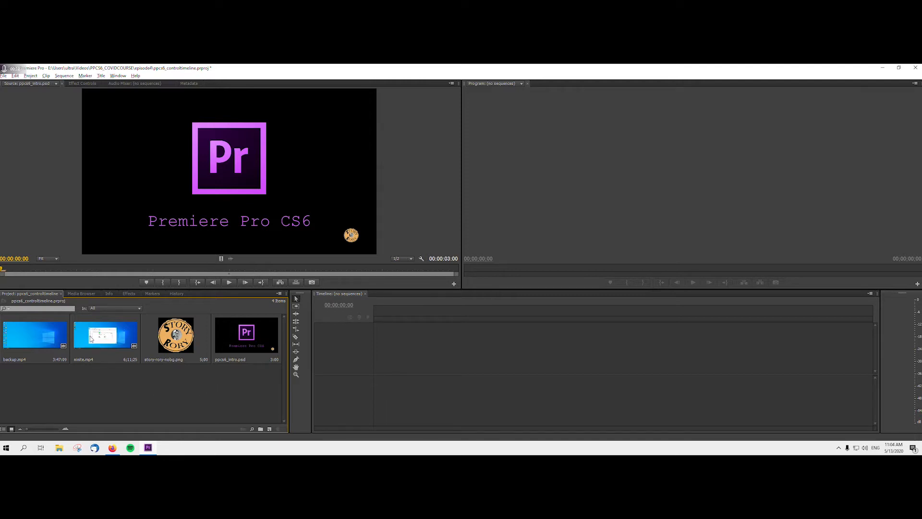
Create a new sequence from the ninite.mp4 clip in the project
{"action": "left_click", "coordinate": [114, 343]}
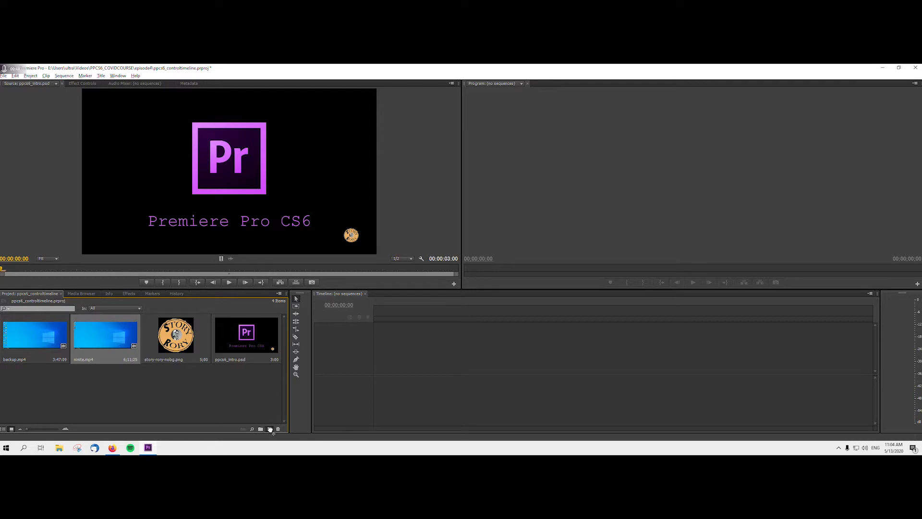
{"action": "left_click_drag", "start_coordinate": [271, 429], "coordinate": [270, 429]}
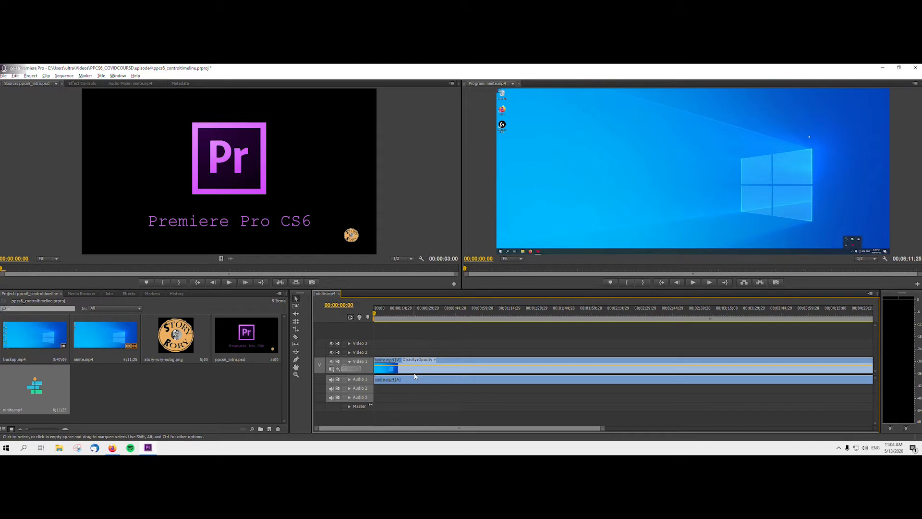
{"action": "mouse_move", "coordinate": [416, 376]}
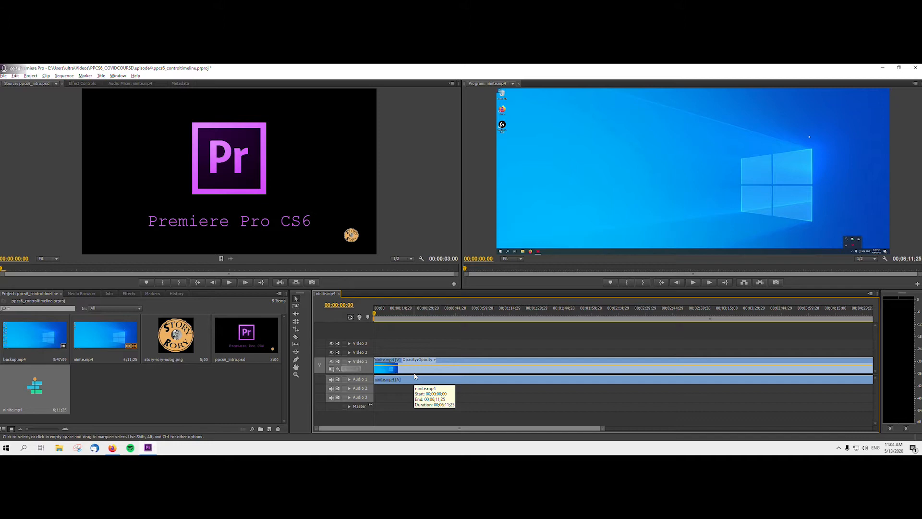
Lower the opacity of the ninite.mp4 clip on Video 1 by moving its opacity line down
{"action": "left_click", "coordinate": [419, 372]}
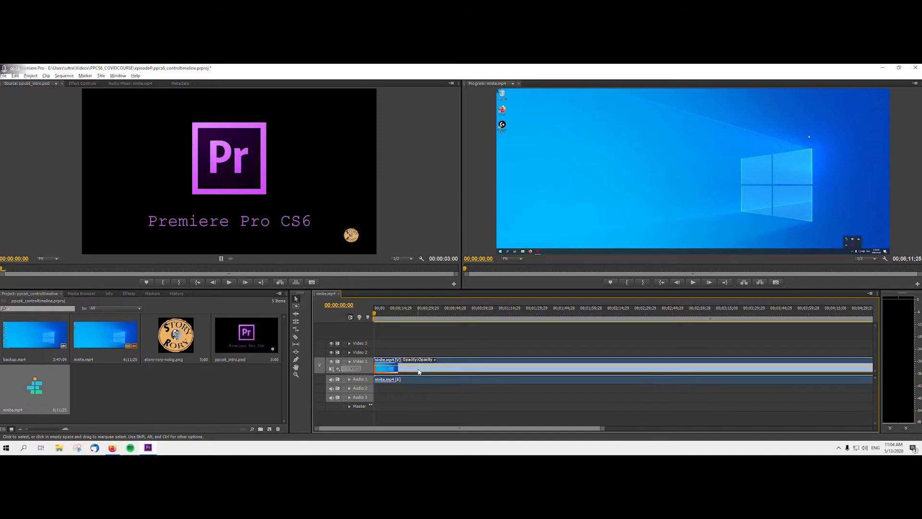
{"action": "mouse_move", "coordinate": [419, 371]}
{"action": "mouse_move", "coordinate": [419, 368]}
{"action": "left_mouse_down"}
{"action": "mouse_move", "coordinate": [418, 383]}
{"action": "mouse_move", "coordinate": [418, 364]}
{"action": "left_mouse_up"}
{"action": "left_click_drag", "start_coordinate": [433, 369], "coordinate": [434, 372]}
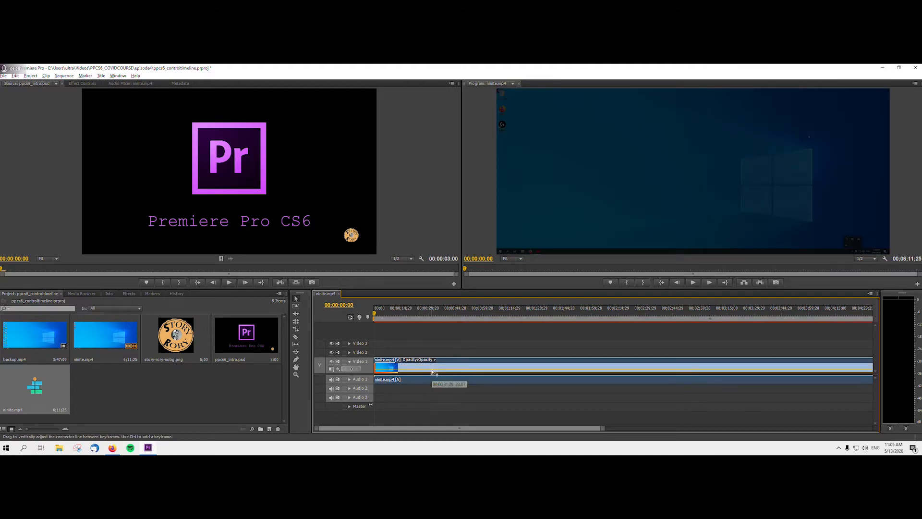
Try ppcs6_intro.psd on Video 2 beneath the faded ninite.mp4 clip, preview it, and return ninite.mp4 to Video 1
{"action": "left_click_drag", "start_coordinate": [245, 336], "coordinate": [395, 347]}
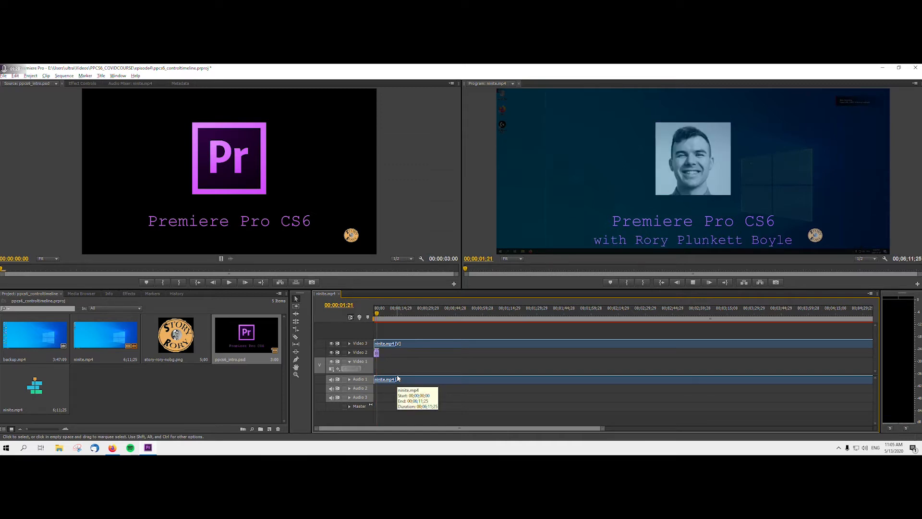
{"action": "key", "text": "space"}
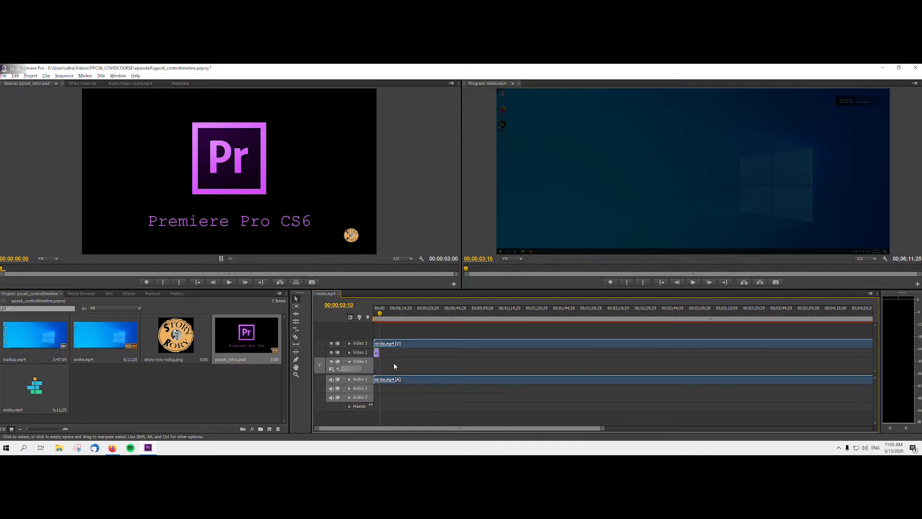
{"action": "left_click_drag", "start_coordinate": [390, 345], "coordinate": [411, 360]}
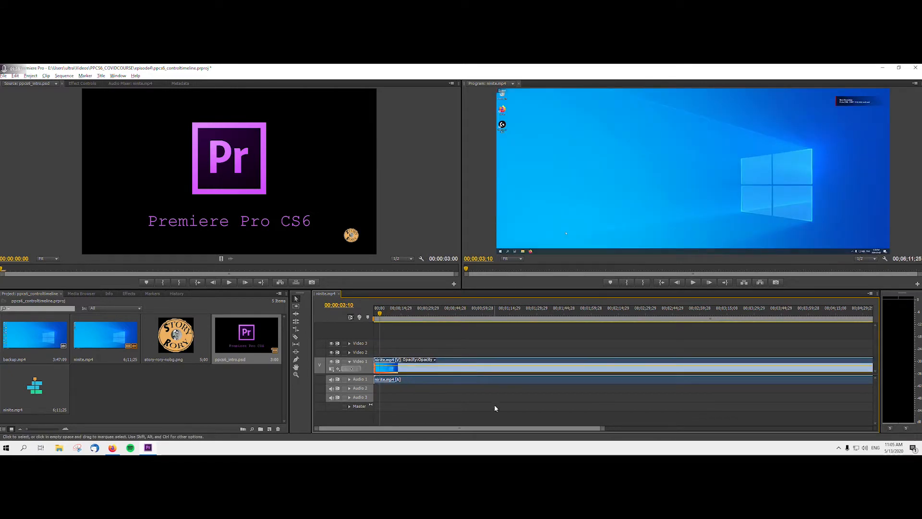
Examine the sequence at different timeline zoom levels, finishing with the whole ninite.mp4 clip in view
{"action": "key", "text": "backslash"}
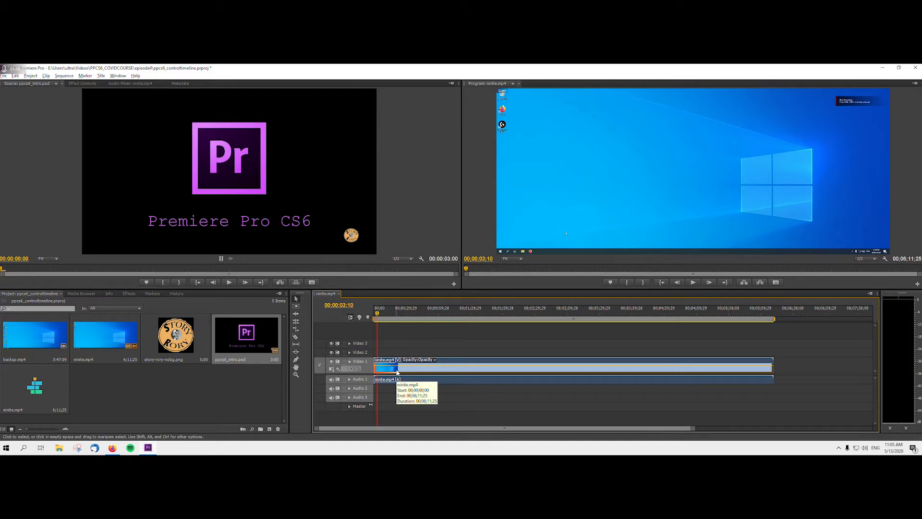
{"action": "key", "text": "minus"}
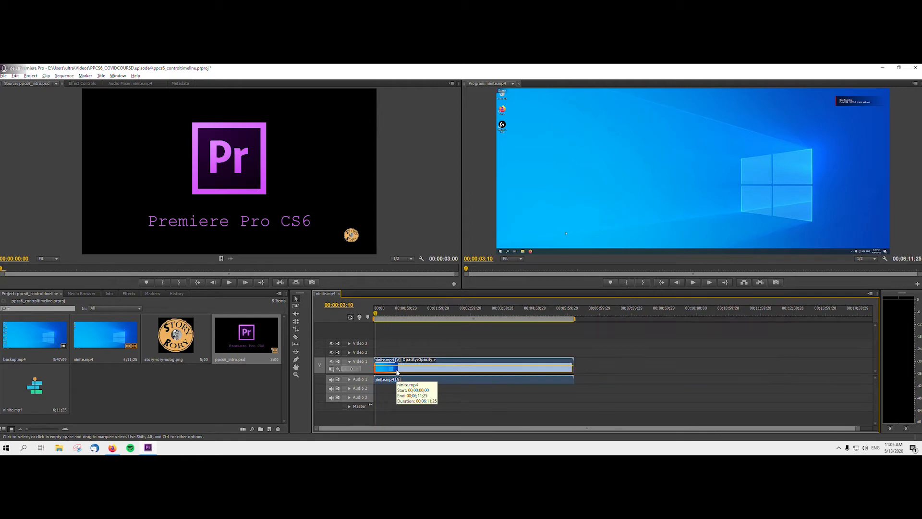
{"action": "key", "text": "equal"}
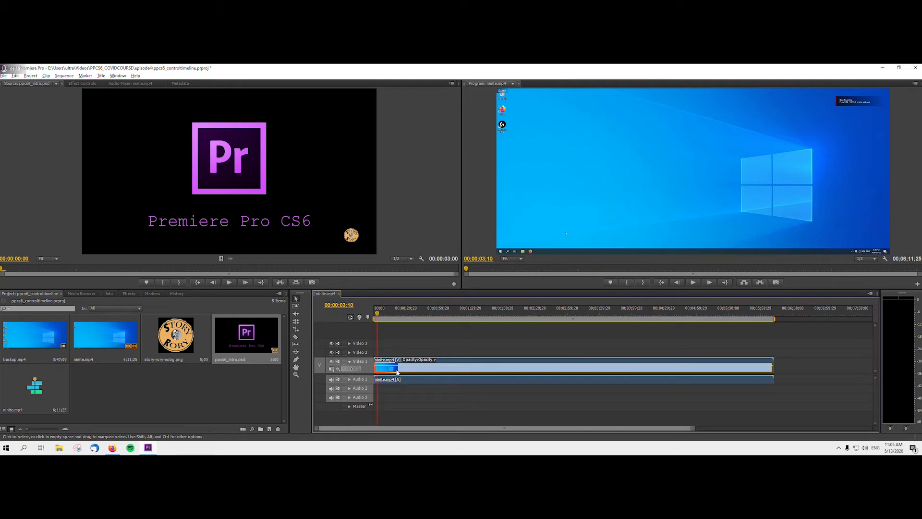
{"action": "key", "text": "equal"}
{"action": "key", "text": "equal"}
{"action": "key", "text": "equal"}
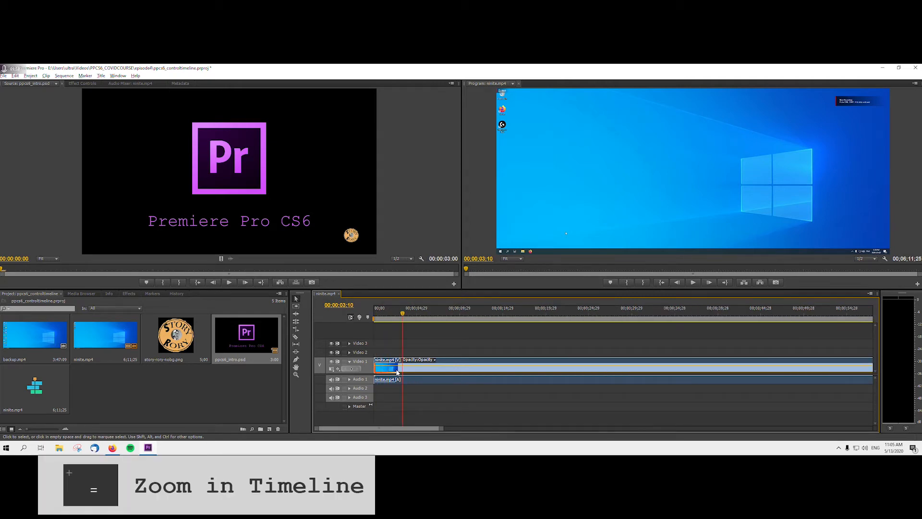
{"action": "key", "text": "minus"}
{"action": "key", "text": "minus"}
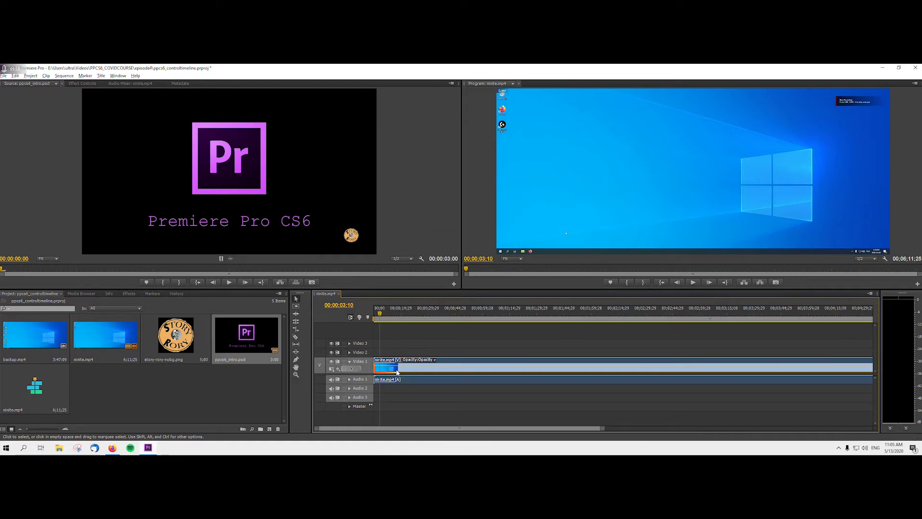
{"action": "key", "text": "minus"}
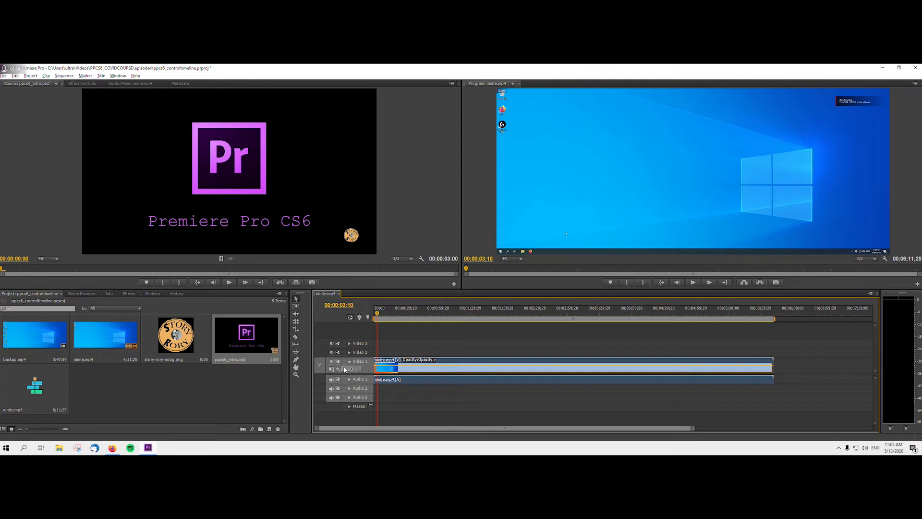
Try Show Opacity Handles for the Video 1 track and set its keyframe display to Hide Keyframes
{"action": "left_click", "coordinate": [332, 369]}
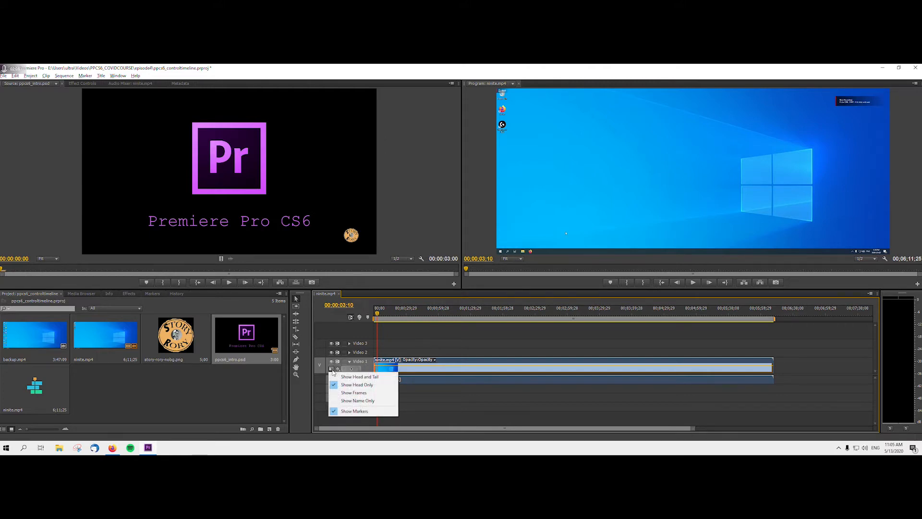
{"action": "left_click", "coordinate": [332, 371]}
{"action": "left_click", "coordinate": [333, 372]}
{"action": "left_click", "coordinate": [338, 369]}
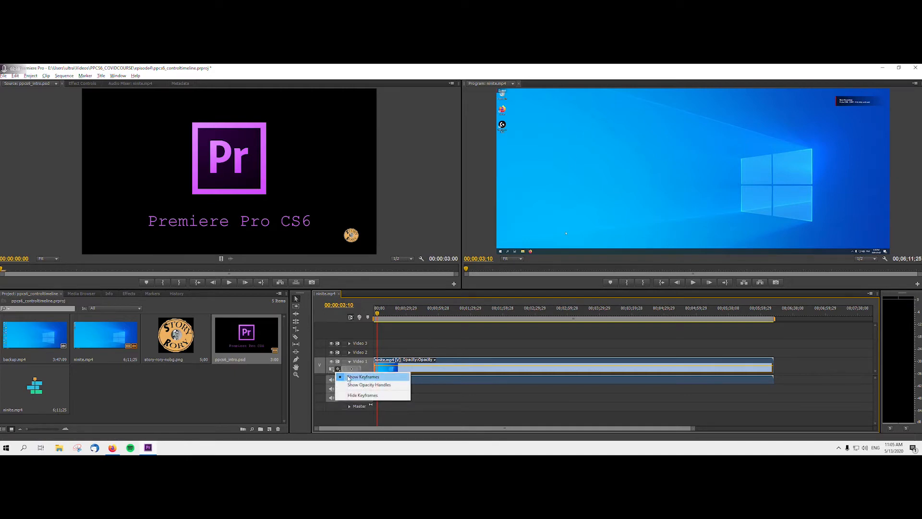
{"action": "left_click", "coordinate": [353, 385]}
{"action": "left_click", "coordinate": [338, 369]}
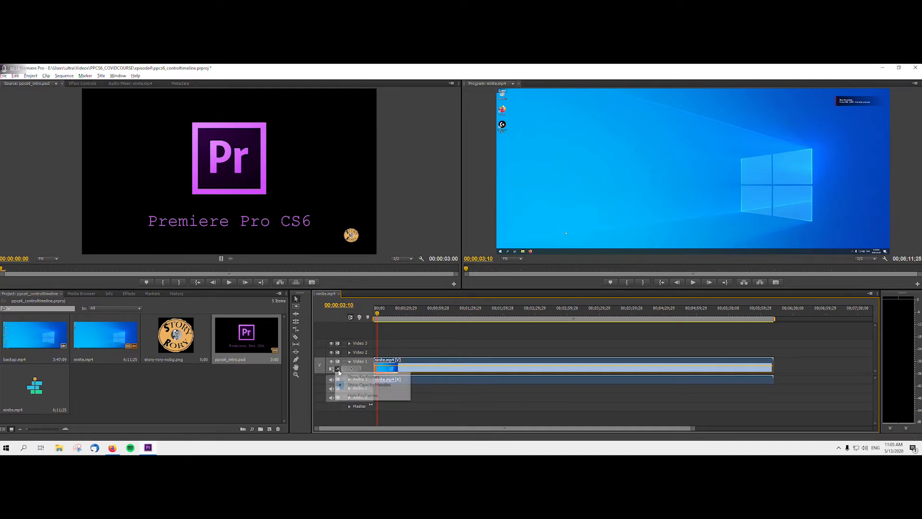
{"action": "left_click", "coordinate": [337, 368]}
{"action": "left_click", "coordinate": [338, 369]}
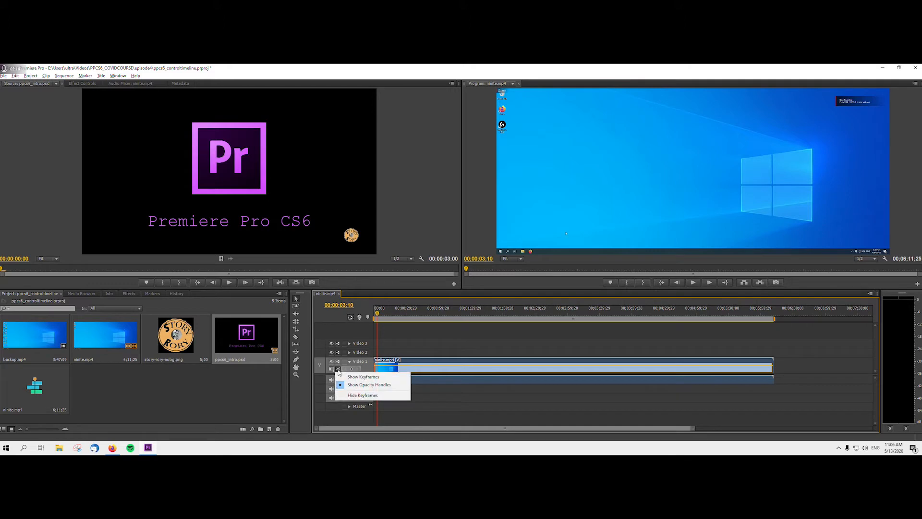
{"action": "left_click", "coordinate": [356, 395]}
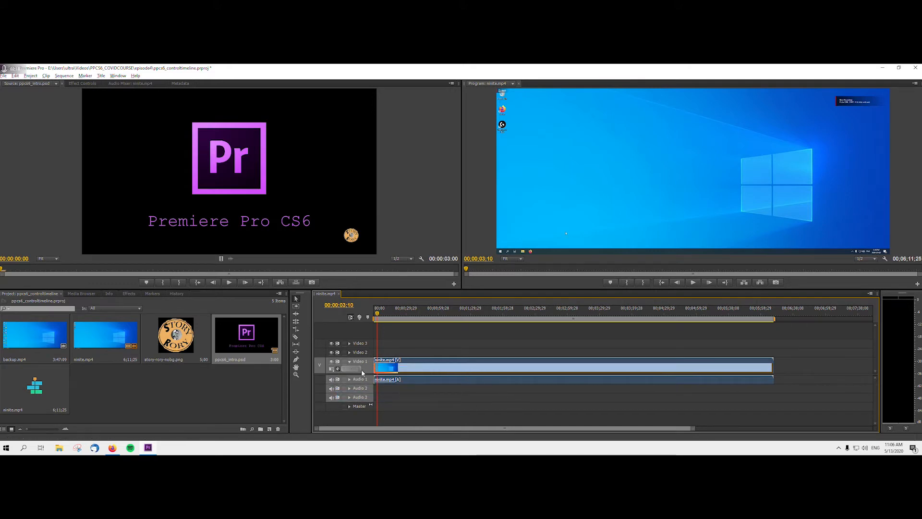
Try the Show Head and Tail thumbnail style on Video 1 and return the track to Show Head Only
{"action": "left_click", "coordinate": [331, 369]}
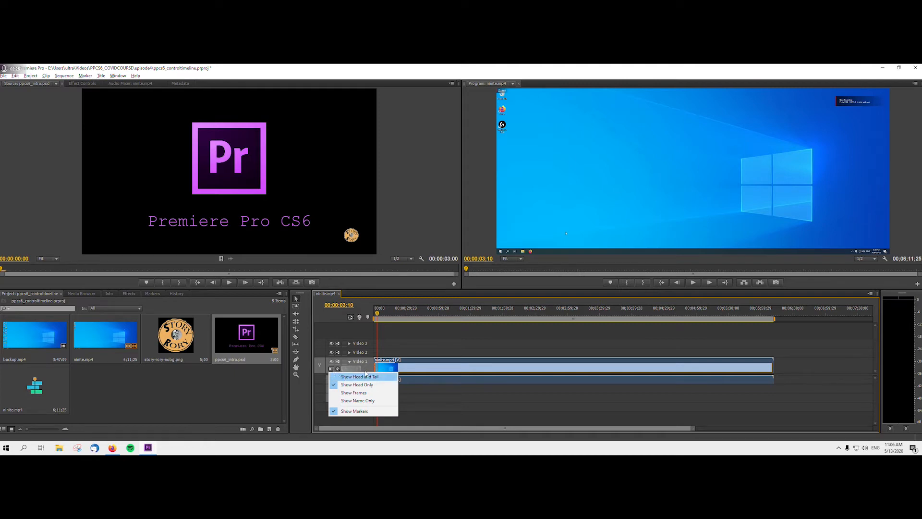
{"action": "left_click", "coordinate": [376, 386]}
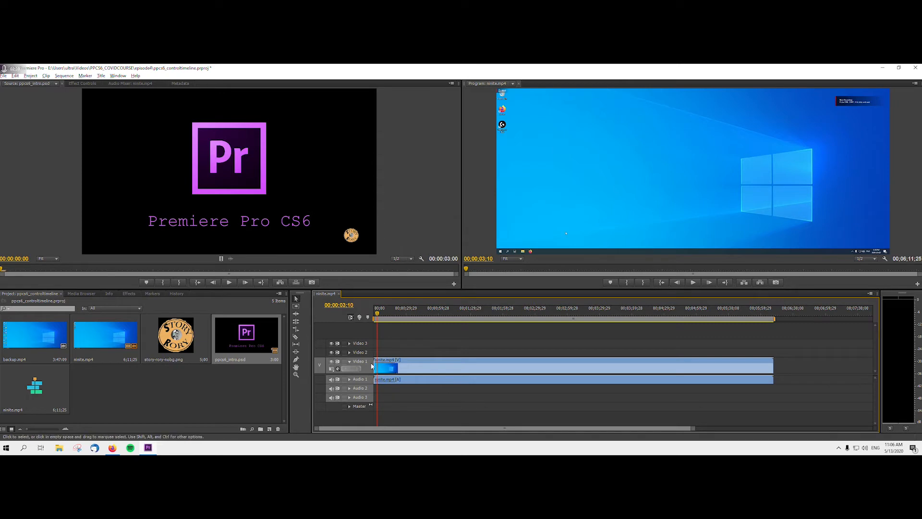
{"action": "left_click", "coordinate": [332, 369]}
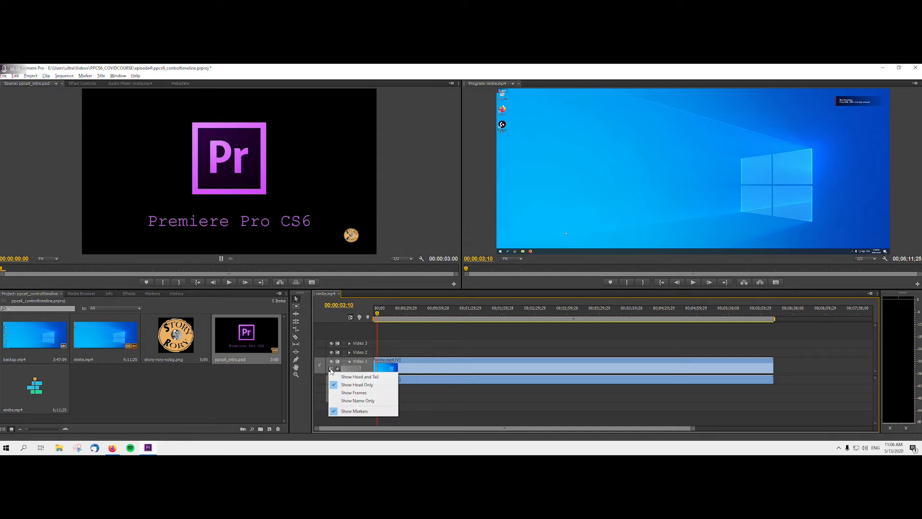
{"action": "left_click", "coordinate": [360, 376]}
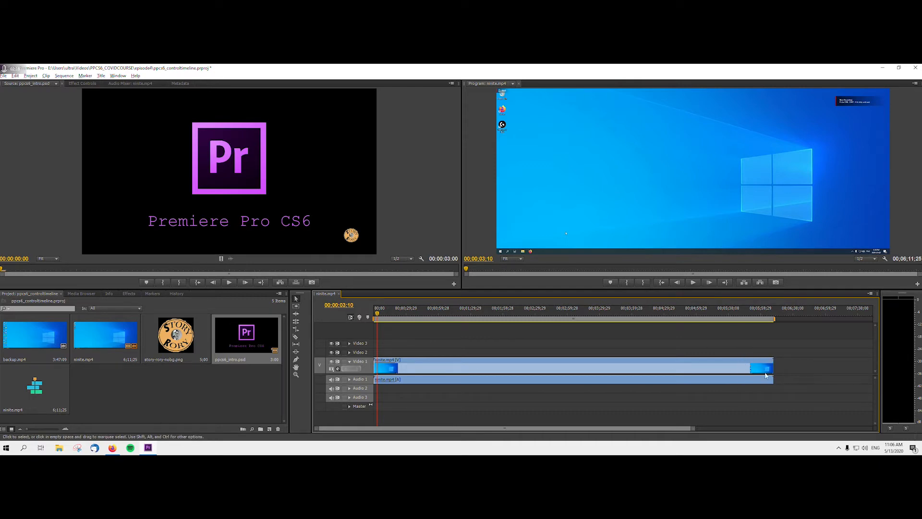
{"action": "left_click", "coordinate": [338, 368]}
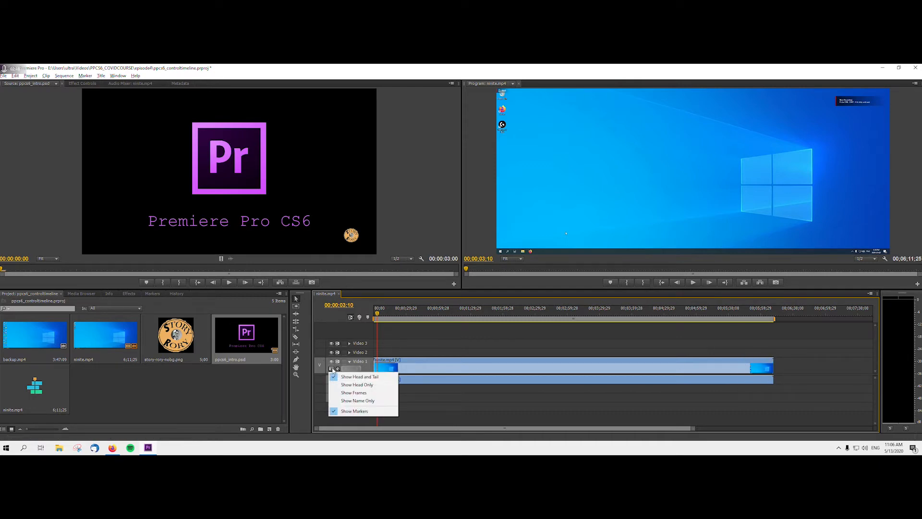
{"action": "left_click", "coordinate": [350, 390]}
{"action": "left_click", "coordinate": [331, 369]}
{"action": "left_click", "coordinate": [331, 371]}
Slightly increase the height of the Video 1 track
{"action": "left_click_drag", "start_coordinate": [357, 358], "coordinate": [357, 357]}
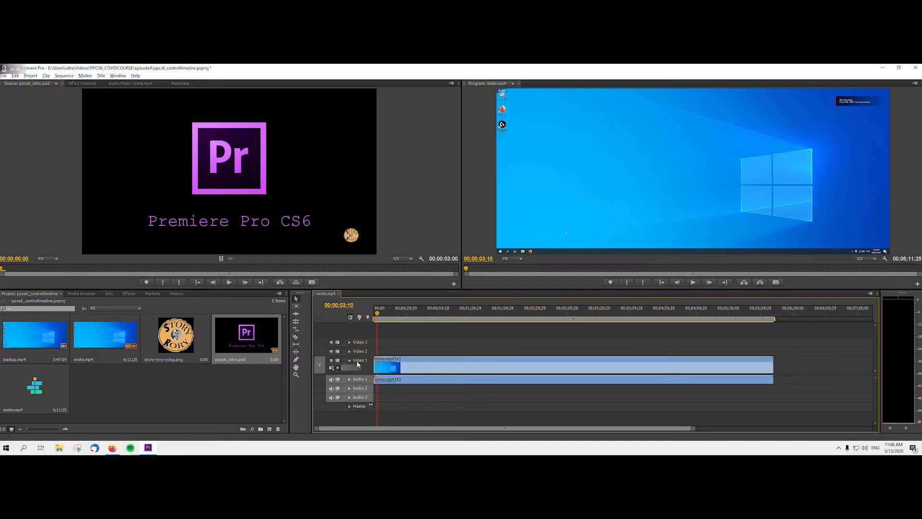
{"action": "left_click", "coordinate": [356, 360]}
{"action": "left_click", "coordinate": [332, 368]}
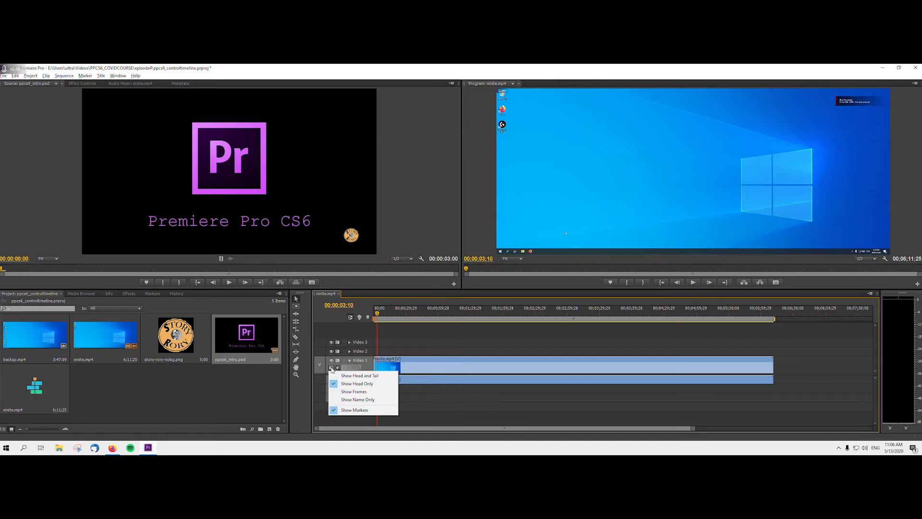
{"action": "left_click", "coordinate": [332, 369]}
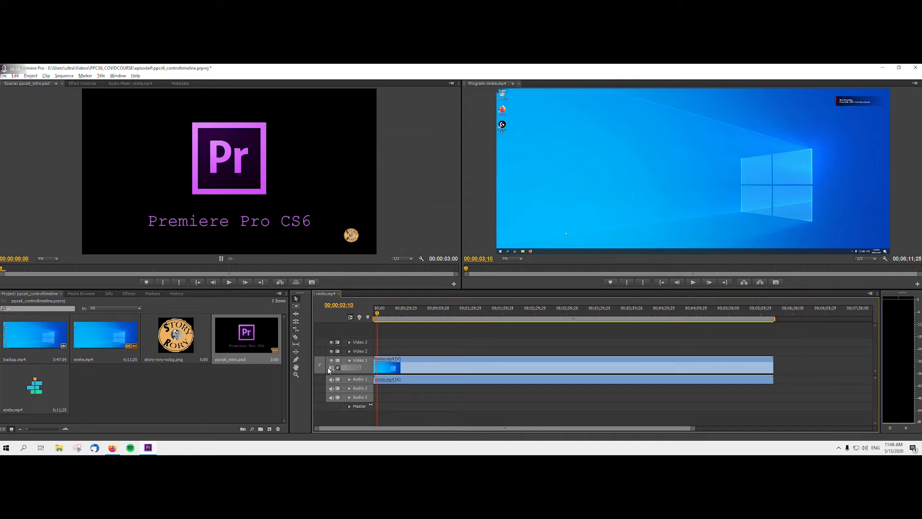
Collapse the Video 1 track and expand it again
{"action": "left_click", "coordinate": [349, 361]}
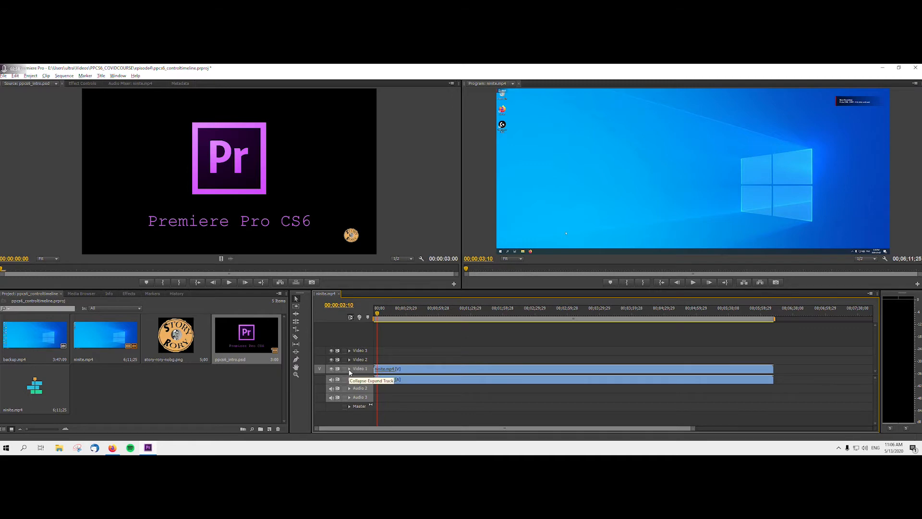
{"action": "left_click", "coordinate": [349, 368]}
{"action": "left_click", "coordinate": [350, 361]}
{"action": "left_click", "coordinate": [349, 369]}
Place ninite.mp4 at the start of Video 2 to try expanding and collapsing that track, and delete the added clip
{"action": "left_click_drag", "start_coordinate": [108, 336], "coordinate": [376, 353]}
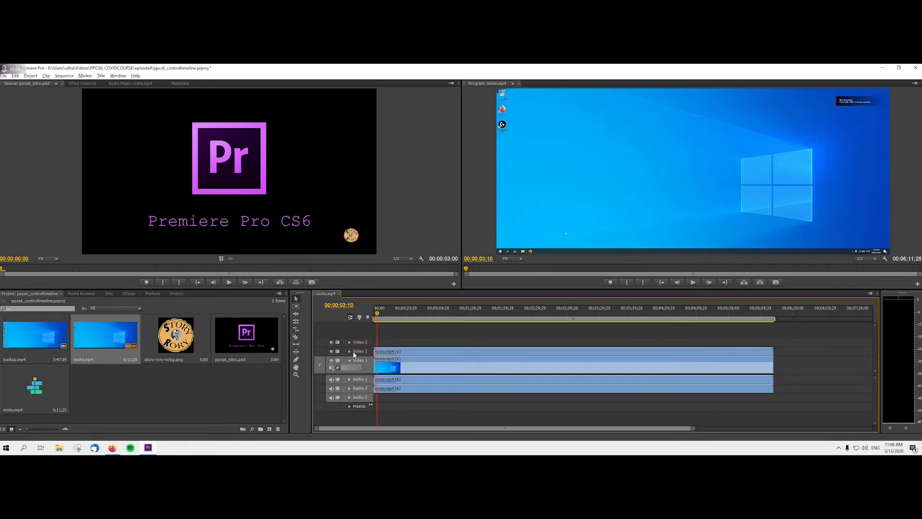
{"action": "left_click", "coordinate": [390, 354]}
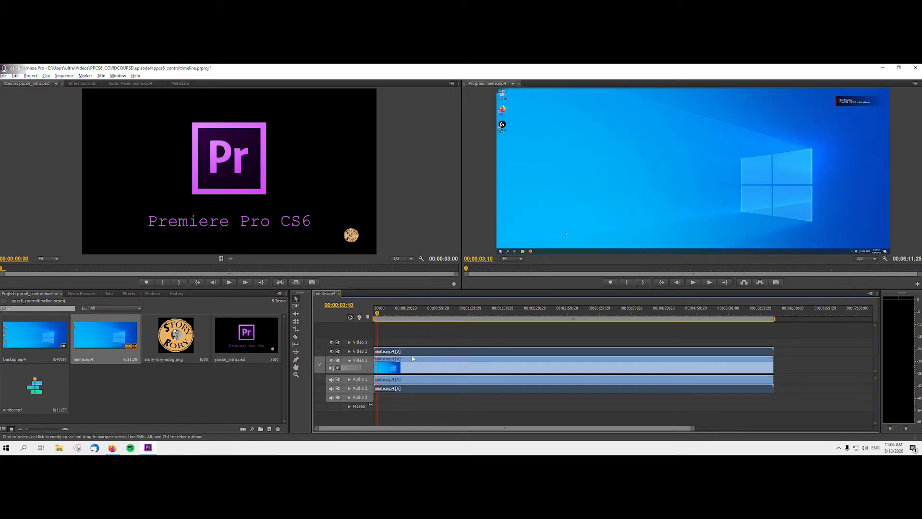
{"action": "left_click", "coordinate": [349, 352]}
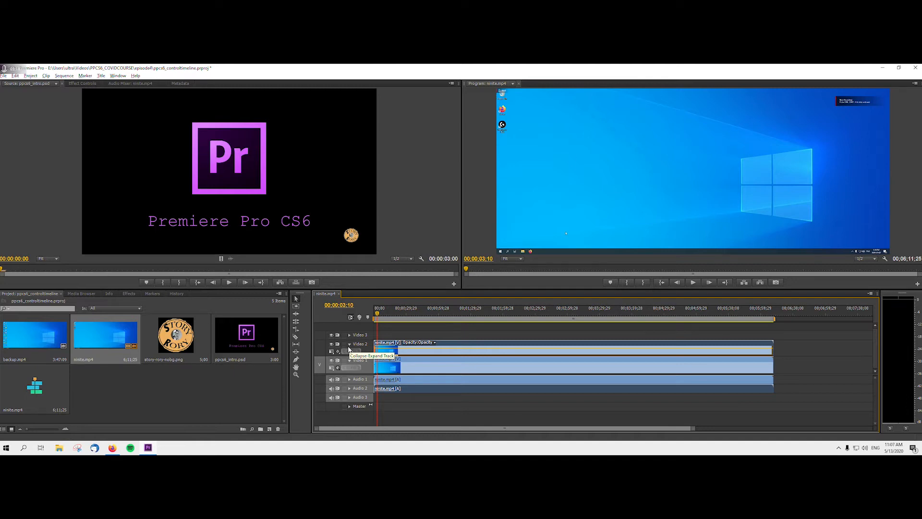
{"action": "left_click", "coordinate": [350, 344]}
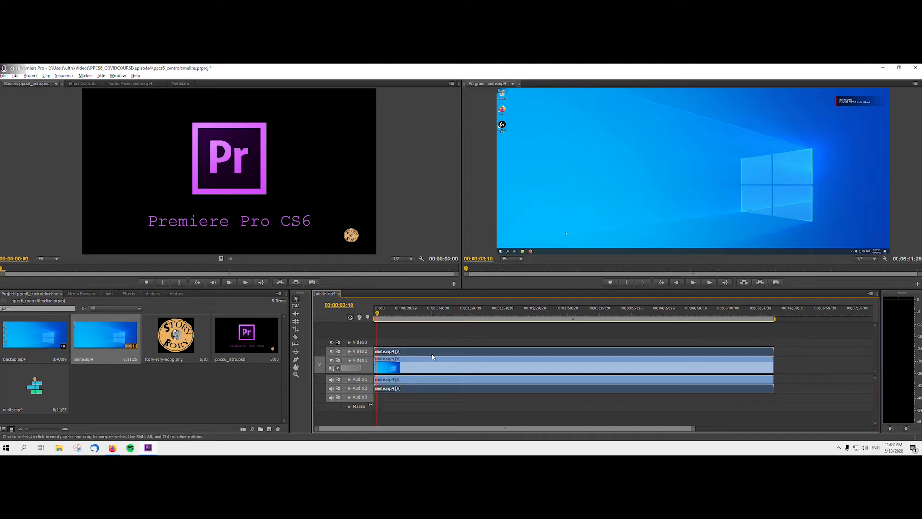
{"action": "key", "text": "Delete"}
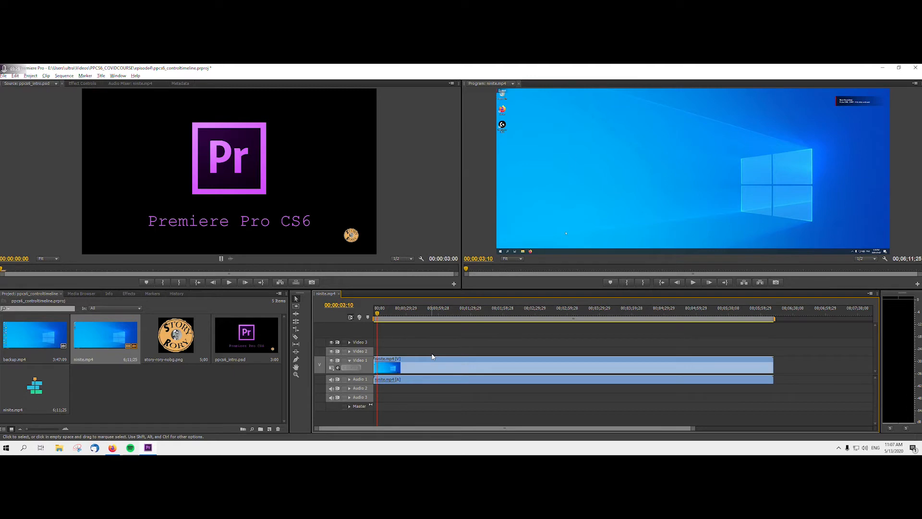
Return the playhead to the start of the sequence and marquee-select the ninite.mp4 video and audio clip
{"action": "left_click", "coordinate": [349, 379]}
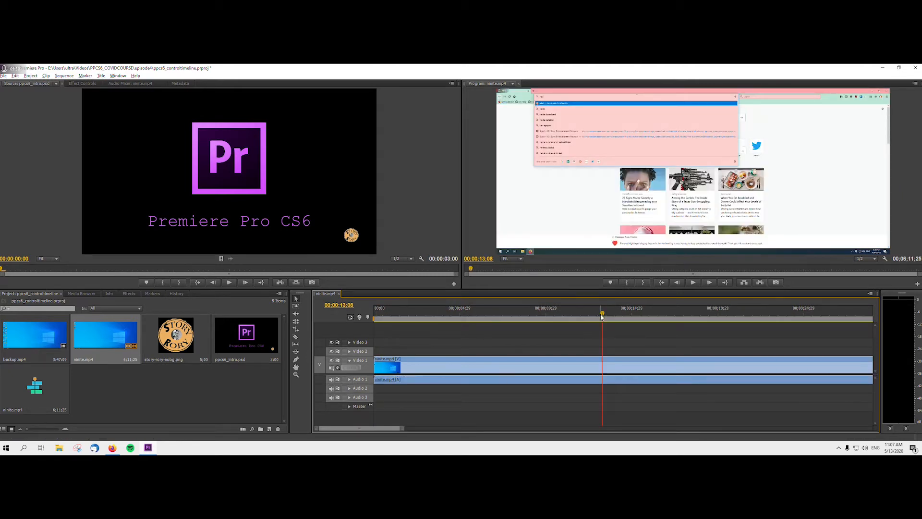
{"action": "key", "text": "Home"}
{"action": "scroll", "coordinate": [491, 385], "scroll_direction": "down", "scroll_amount": 3}
{"action": "left_click_drag", "start_coordinate": [441, 416], "coordinate": [407, 361]}
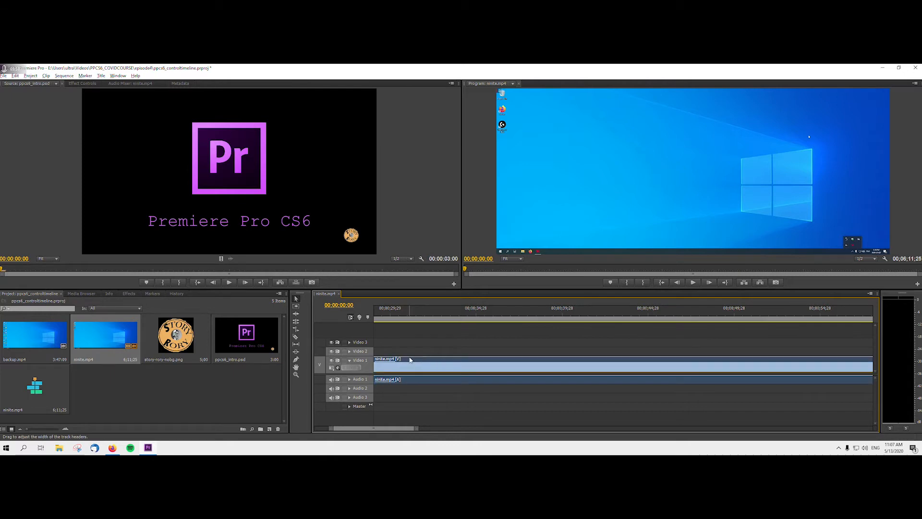
Delete the ninite.mp4 clip from the timeline and load the source ninite.mp4 in the Source monitor, with its playhead at the start
{"action": "key", "text": "Delete"}
{"action": "scroll", "coordinate": [359, 422], "scroll_direction": "up", "scroll_amount": 3}
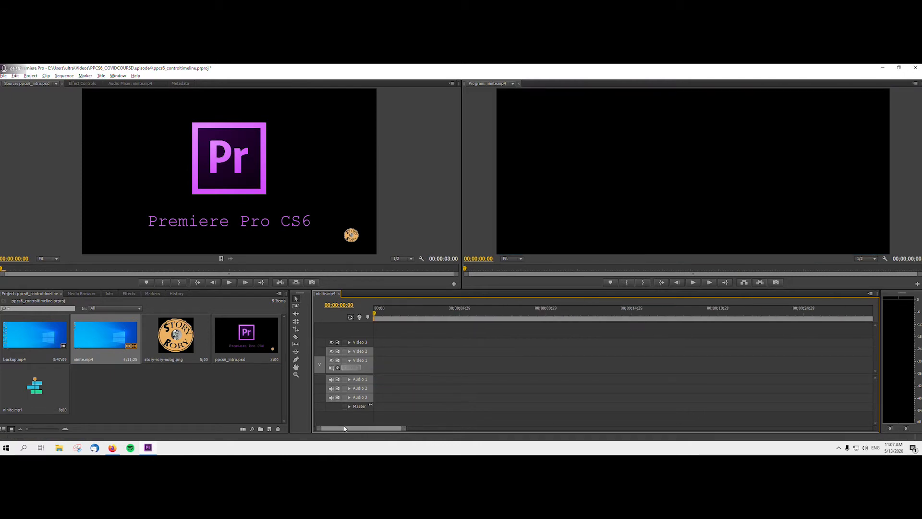
{"action": "left_click", "coordinate": [185, 397]}
{"action": "double_click", "coordinate": [94, 343]}
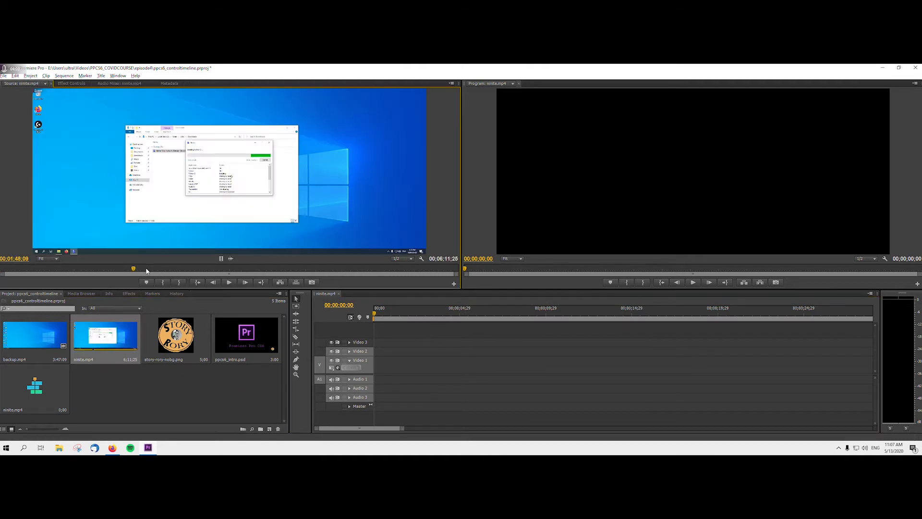
{"action": "left_click_drag", "start_coordinate": [134, 269], "coordinate": [1, 270]}
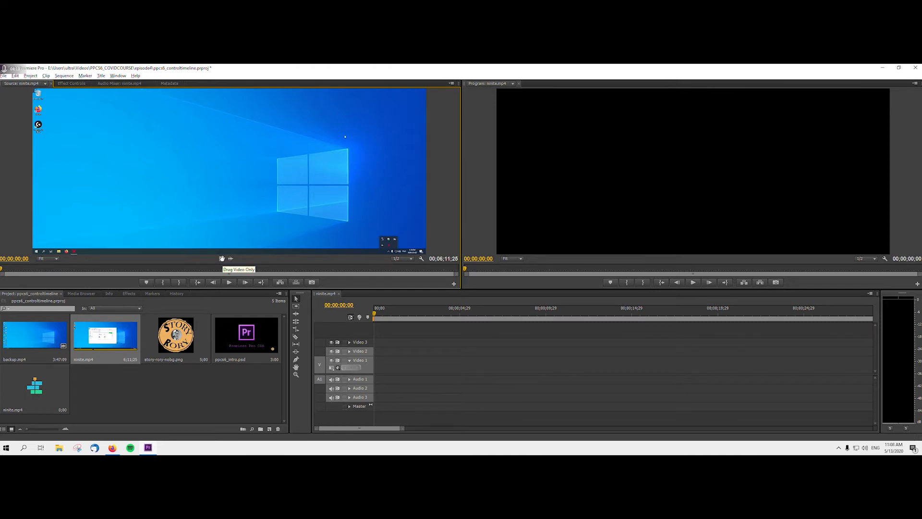
Try adding only the video of ninite.mp4 at the start of Video 1, and delete that clip
{"action": "left_click_drag", "start_coordinate": [220, 259], "coordinate": [379, 365]}
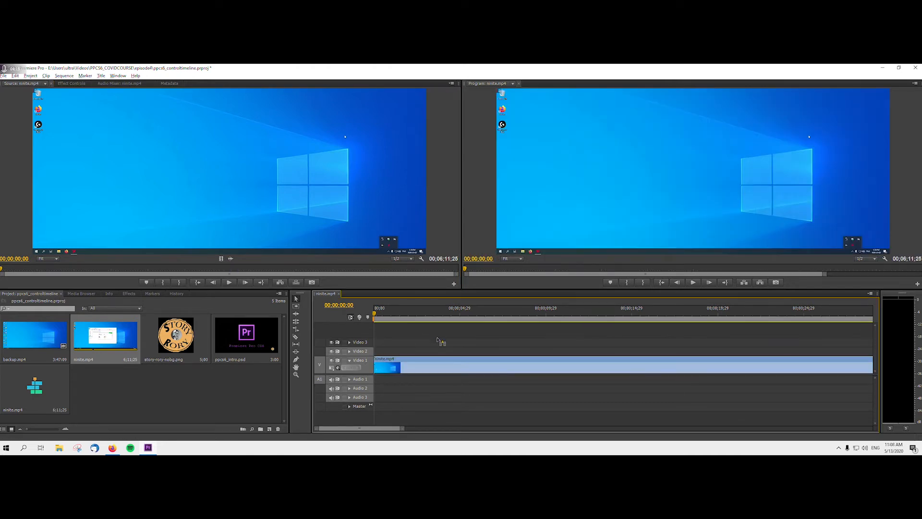
{"action": "left_click", "coordinate": [440, 371]}
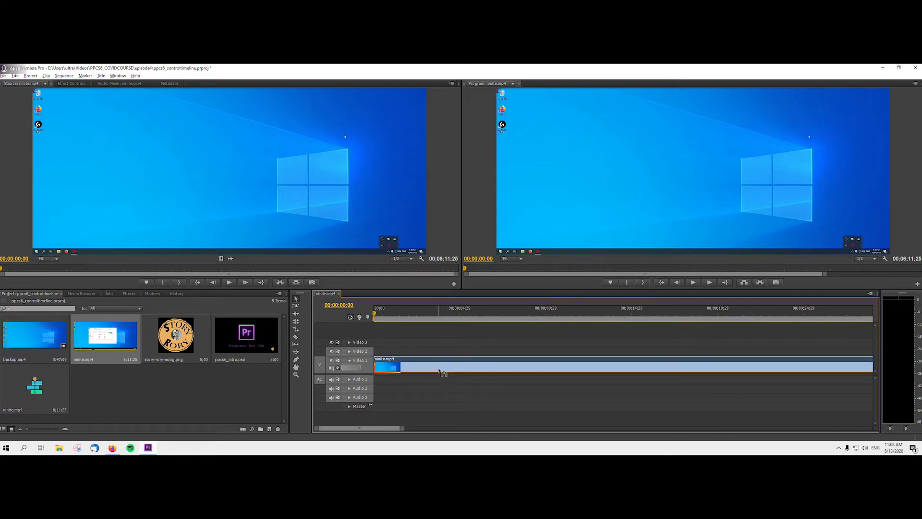
{"action": "key", "text": "Delete"}
Try adding only the audio of ninite.mp4 at the start of Audio 1, play it back, and delete that clip
{"action": "left_click_drag", "start_coordinate": [230, 259], "coordinate": [375, 381]}
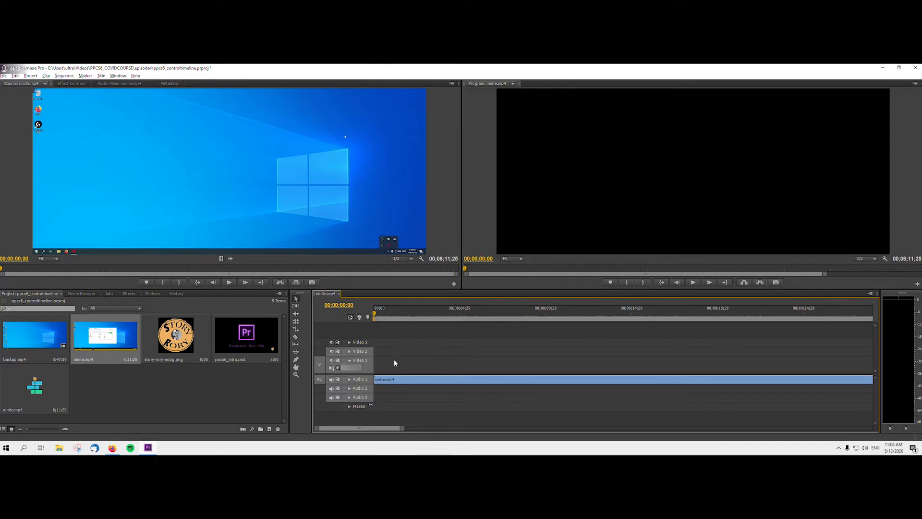
{"action": "key", "text": "space"}
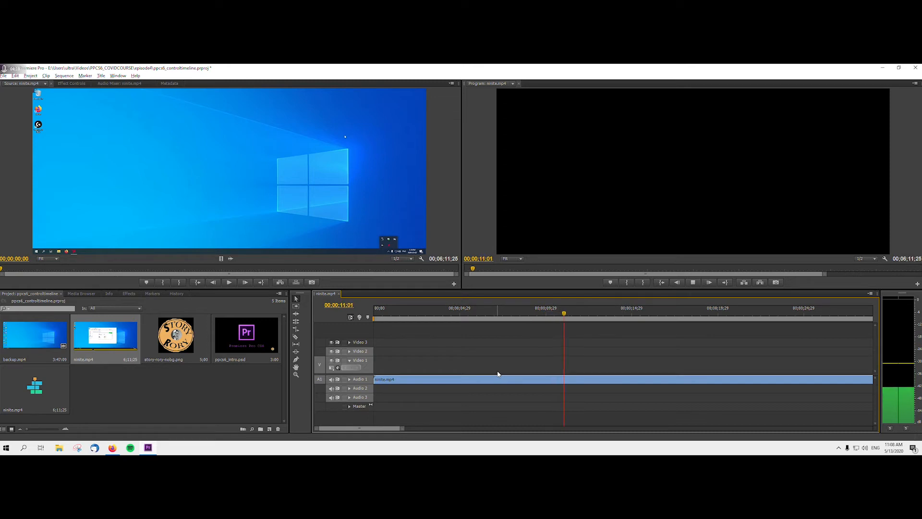
{"action": "key", "text": "space"}
{"action": "left_click", "coordinate": [515, 379]}
{"action": "key", "text": "Delete"}
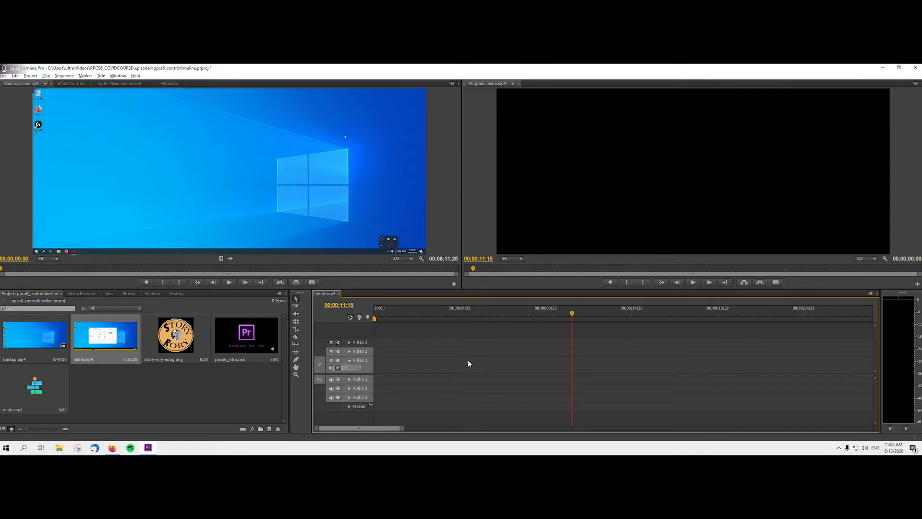
Return the playhead to the start and place ninite.mp4 with both video and audio on Video 1 and Audio 1
{"action": "left_click_drag", "start_coordinate": [572, 313], "coordinate": [353, 316]}
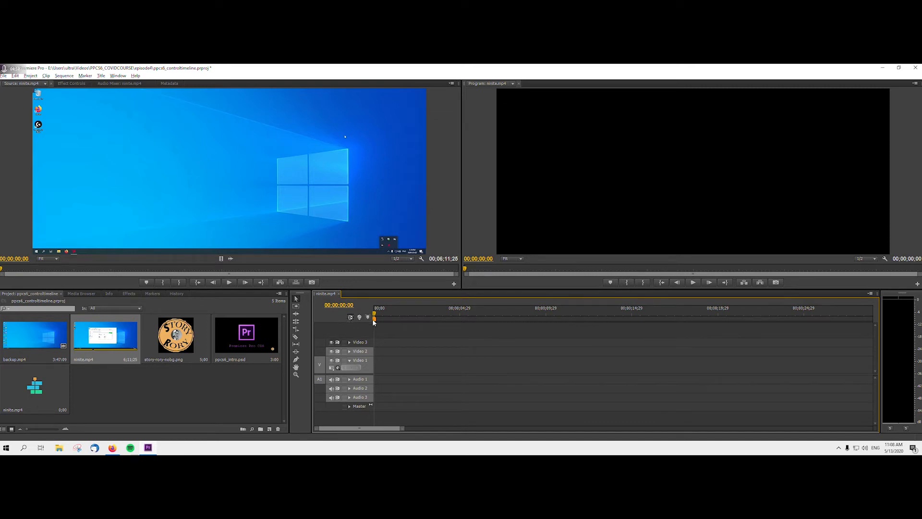
{"action": "left_click", "coordinate": [140, 345]}
{"action": "left_click_drag", "start_coordinate": [140, 345], "coordinate": [361, 378]}
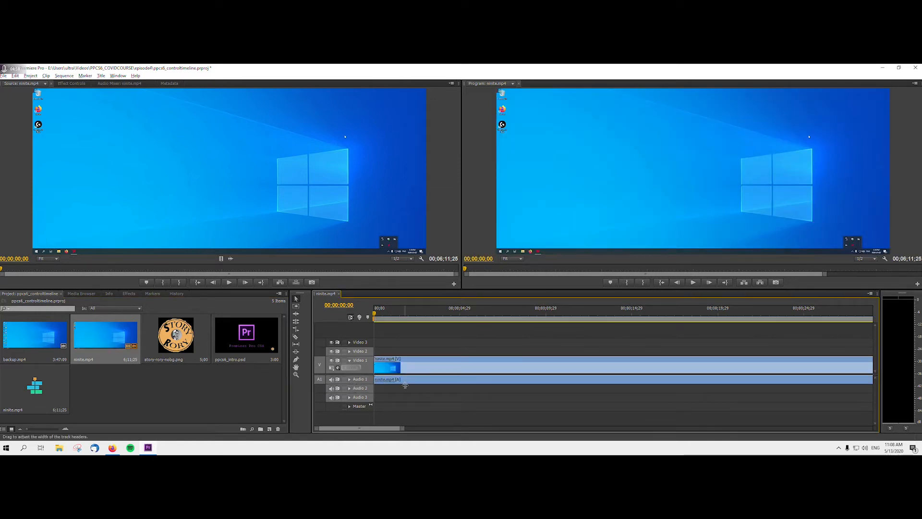
{"action": "left_click", "coordinate": [383, 380]}
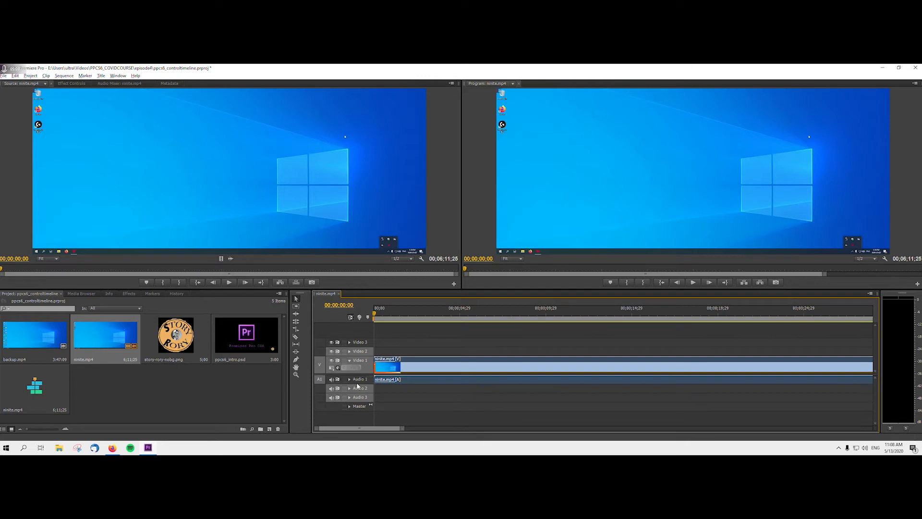
Expand the Audio 1 track and increase its height to enlarge the clip's waveforms
{"action": "left_click", "coordinate": [348, 380]}
{"action": "left_click", "coordinate": [349, 379]}
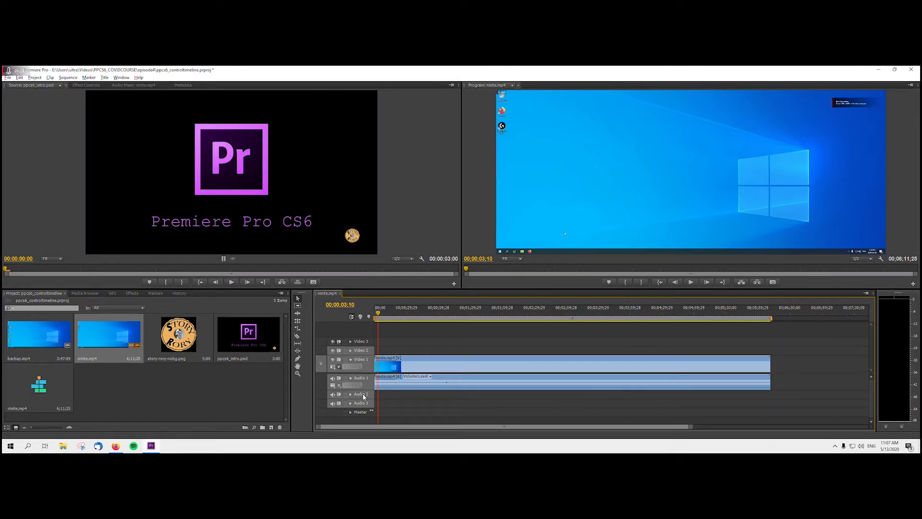
{"action": "left_click_drag", "start_coordinate": [358, 388], "coordinate": [358, 425]}
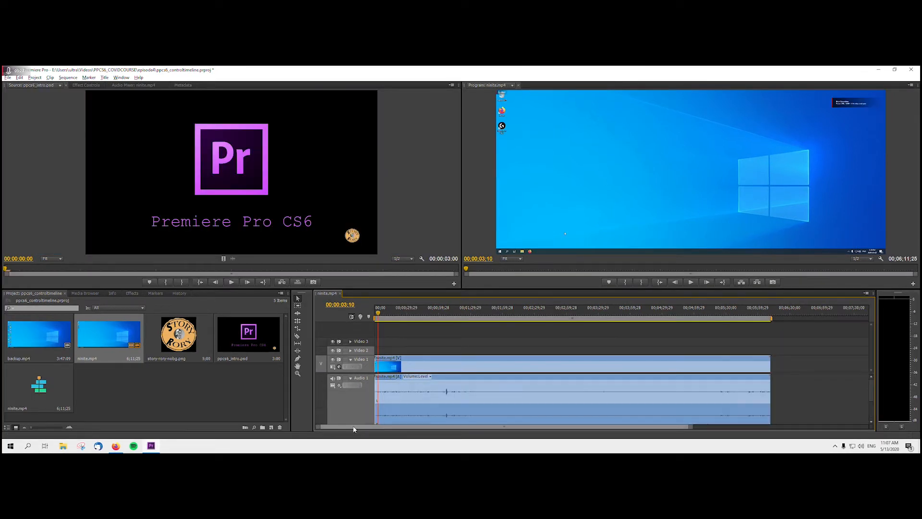
{"action": "left_click_drag", "start_coordinate": [873, 387], "coordinate": [869, 392]}
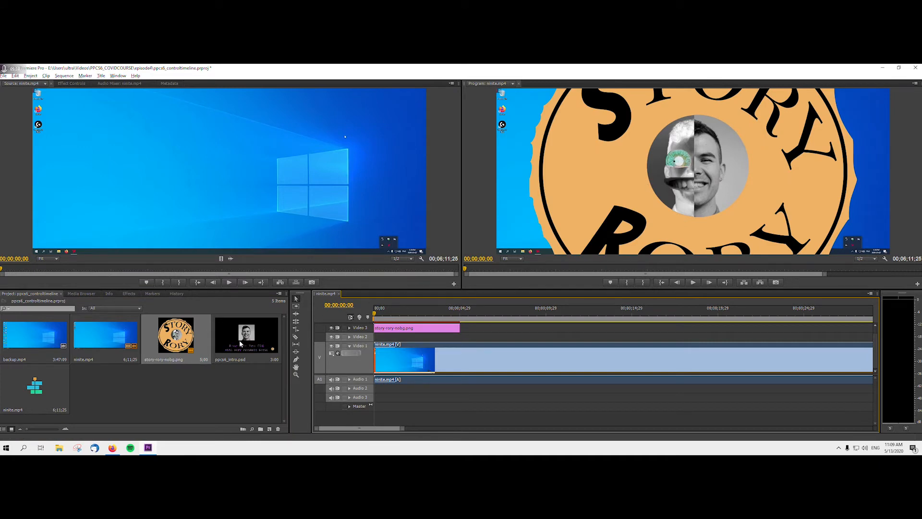
Place backup.mp4 at the start of Video 2, with its audio on Audio 2
{"action": "left_click_drag", "start_coordinate": [58, 340], "coordinate": [376, 341]}
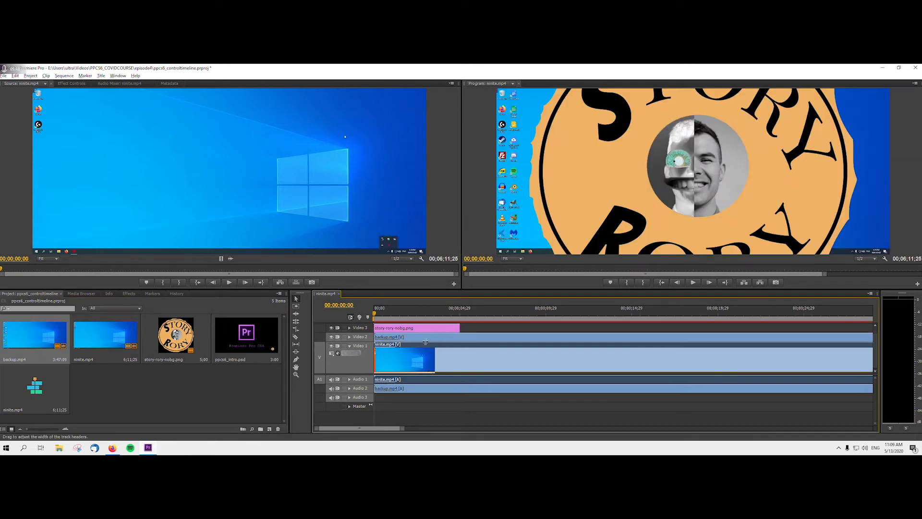
{"action": "left_click", "coordinate": [174, 373]}
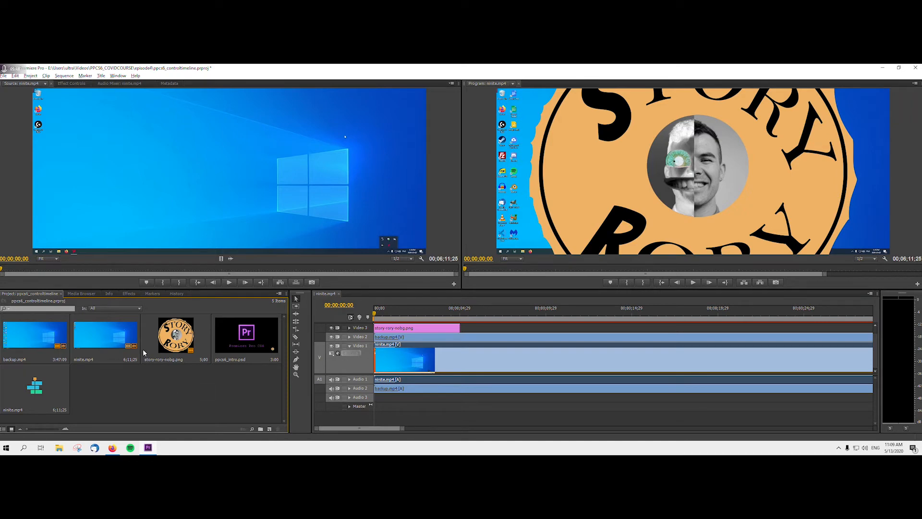
Move ppcs6_intro.psd to the end of the project items and enlarge the timeline panel upward
{"action": "left_click_drag", "start_coordinate": [262, 333], "coordinate": [235, 372]}
{"action": "left_click", "coordinate": [519, 329]}
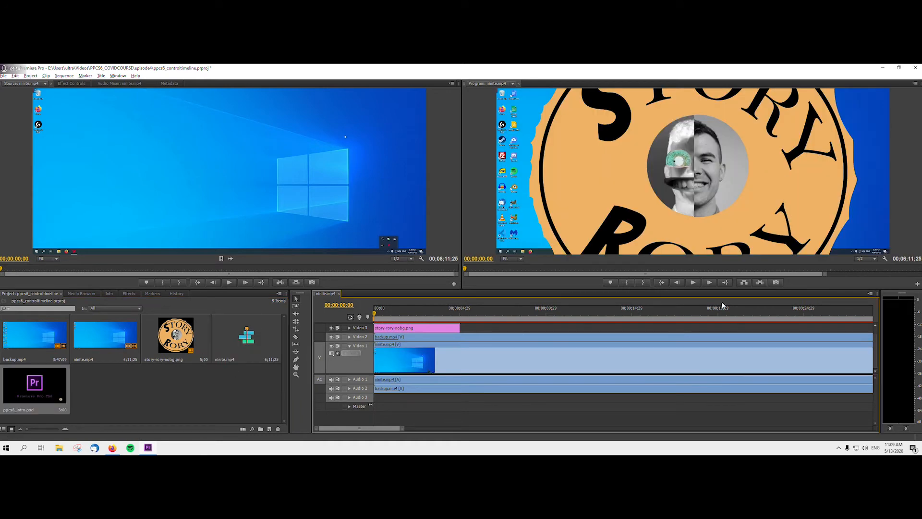
{"action": "left_click_drag", "start_coordinate": [651, 290], "coordinate": [651, 194]}
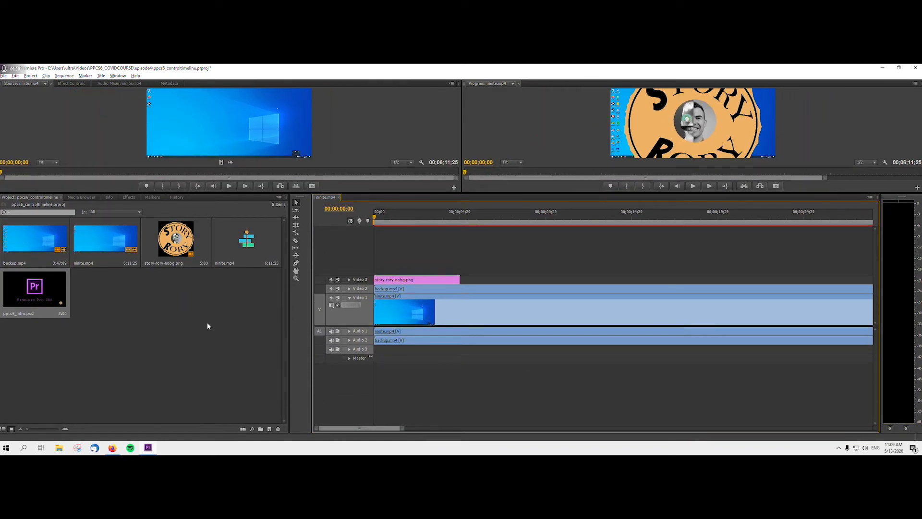
Try placing backup.mp4 above Video 3 to create new video and audio tracks, and undo it
{"action": "left_click_drag", "start_coordinate": [50, 243], "coordinate": [323, 263]}
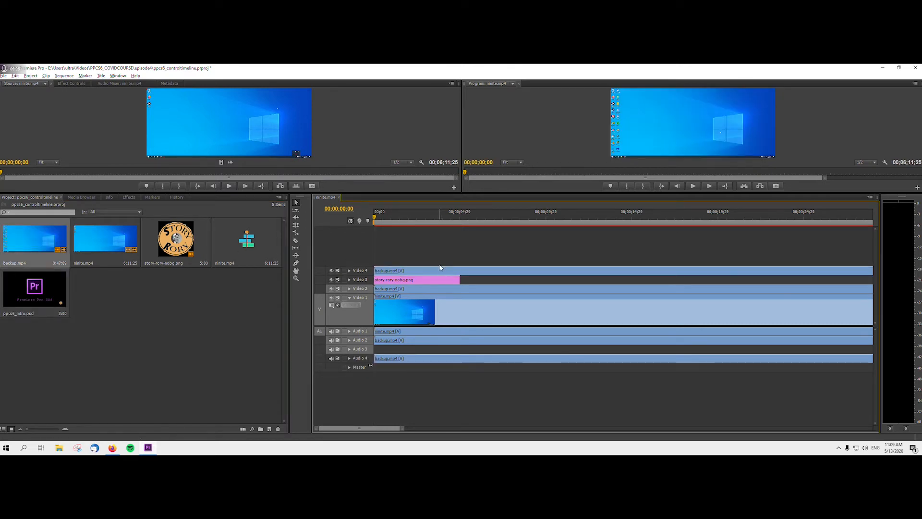
{"action": "key", "text": "ctrl+z"}
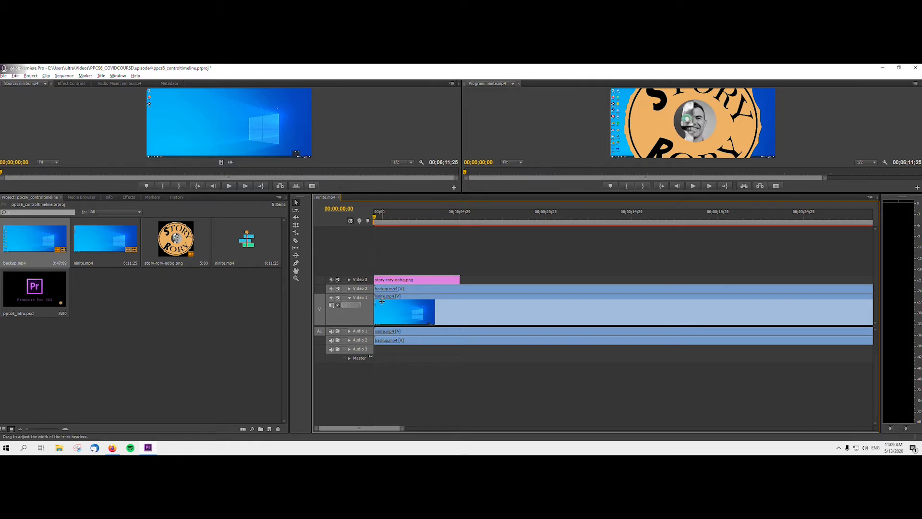
Try placing only the video of ninite.mp4 above Video 3 and only its audio below Audio 3, undoing each
{"action": "left_click_drag", "start_coordinate": [221, 162], "coordinate": [377, 262]}
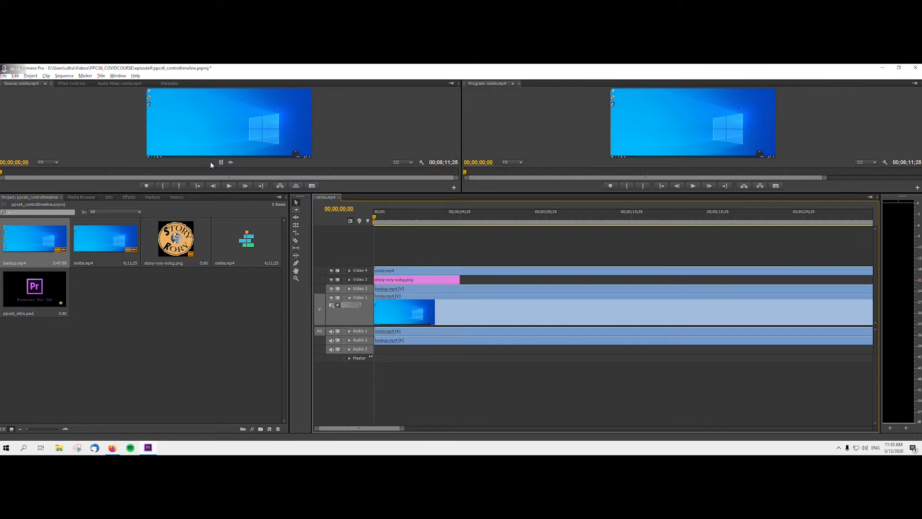
{"action": "key", "text": "ctrl+z"}
{"action": "left_click_drag", "start_coordinate": [230, 162], "coordinate": [376, 370]}
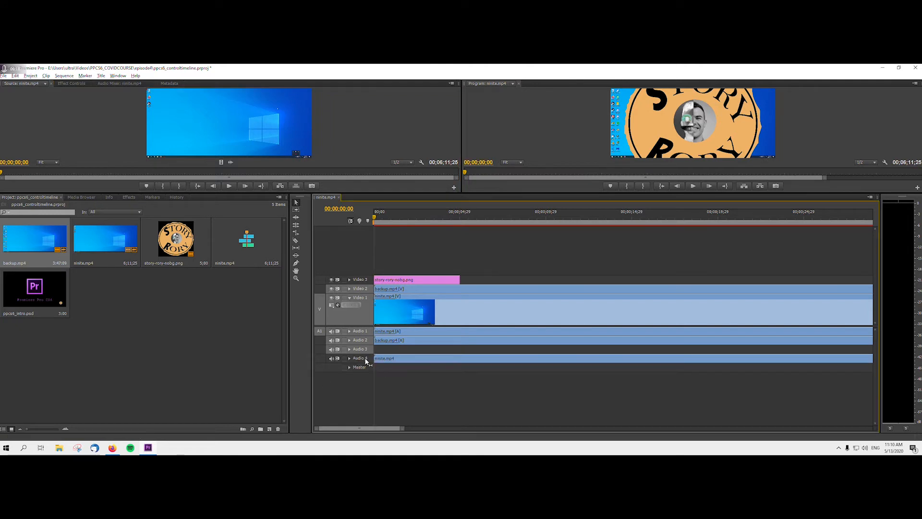
{"action": "key", "text": "ctrl+z"}
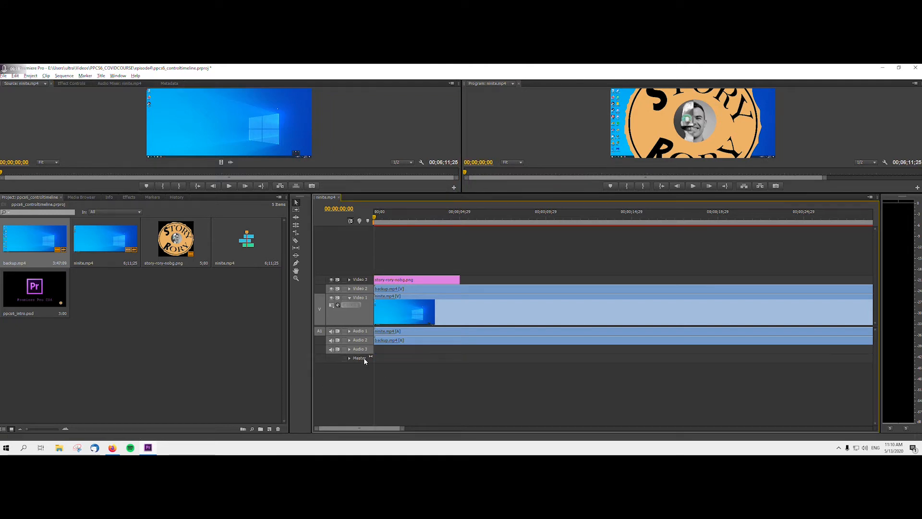
Add two video tracks after Video 3 and two audio tracks after Audio 3
{"action": "right_click", "coordinate": [358, 265]}
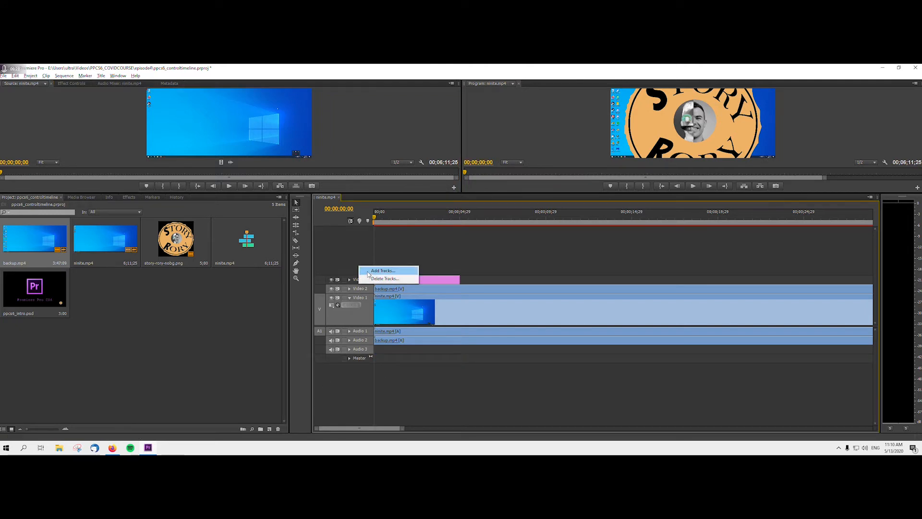
{"action": "left_click", "coordinate": [383, 270]}
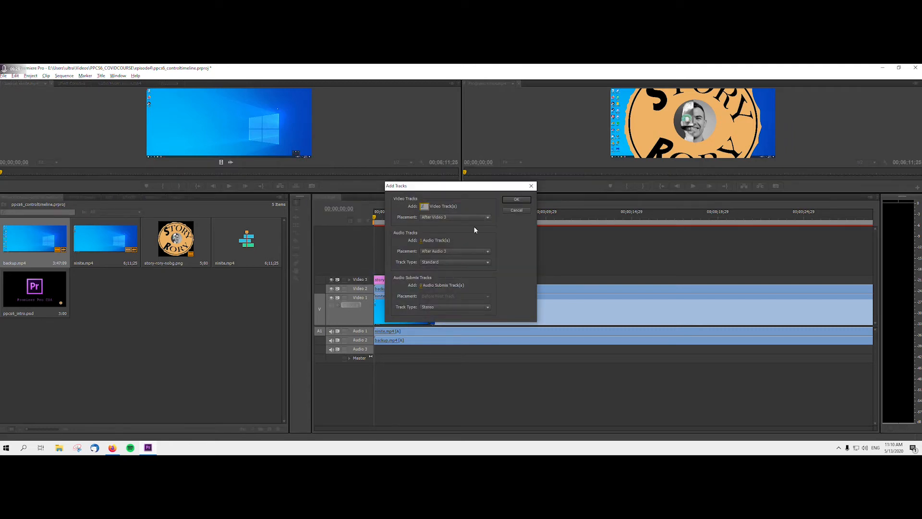
{"action": "key", "text": "Tab"}
{"action": "key", "text": "Return"}
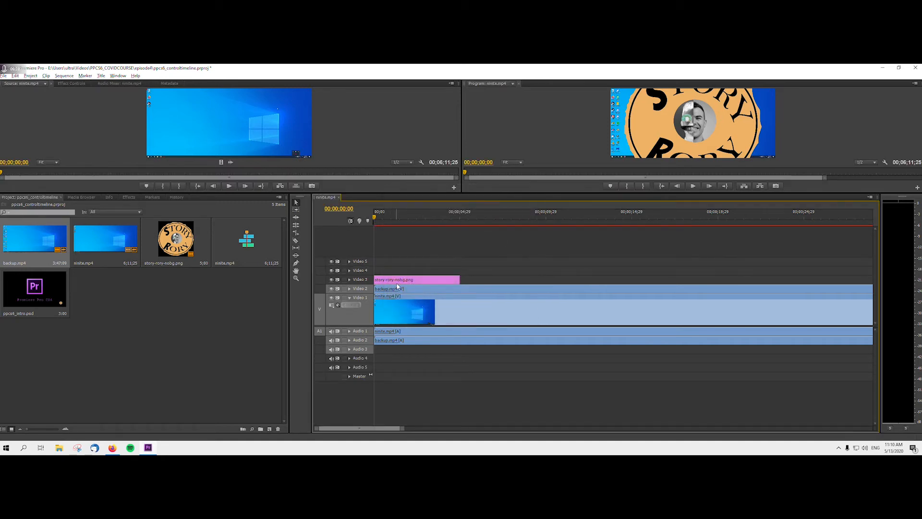
Try setting the placement of a new video track to After Video 1 in Add Tracks, and cancel
{"action": "right_click", "coordinate": [347, 249]}
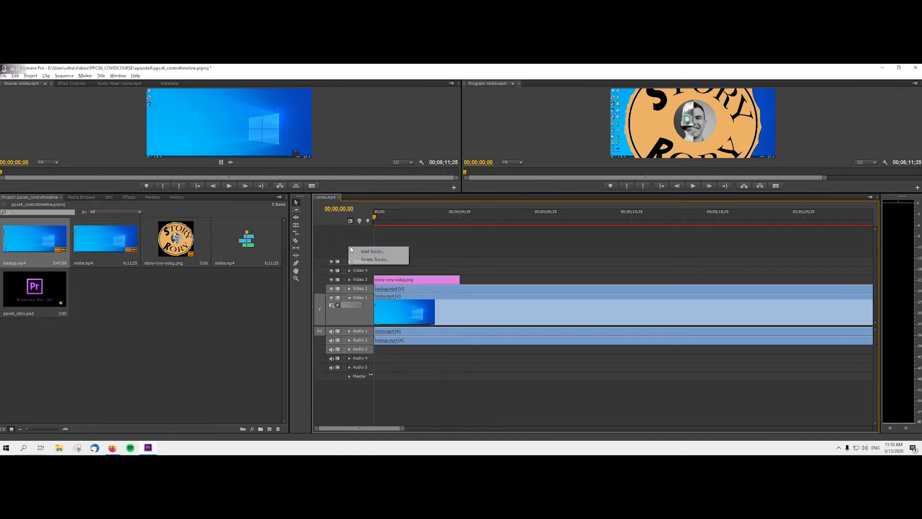
{"action": "left_click", "coordinate": [365, 250]}
{"action": "left_click", "coordinate": [454, 217]}
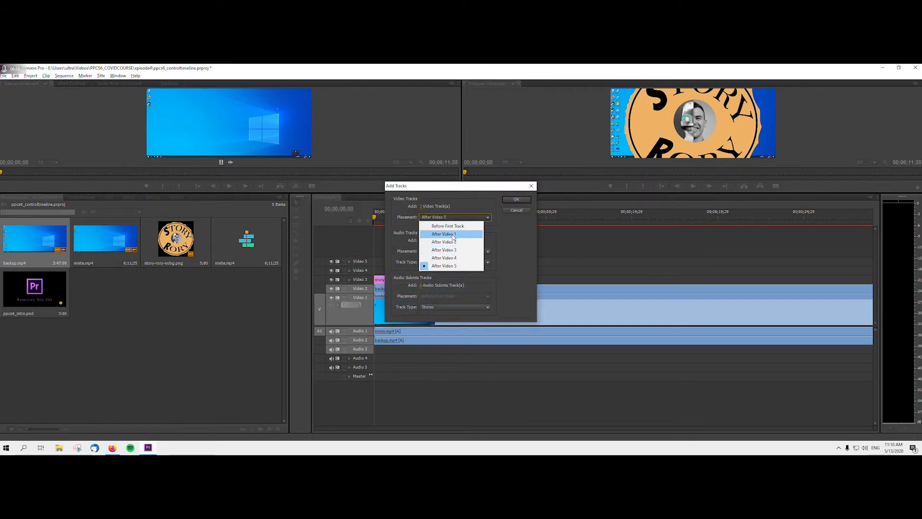
{"action": "left_click", "coordinate": [453, 234]}
{"action": "key", "text": "Escape"}
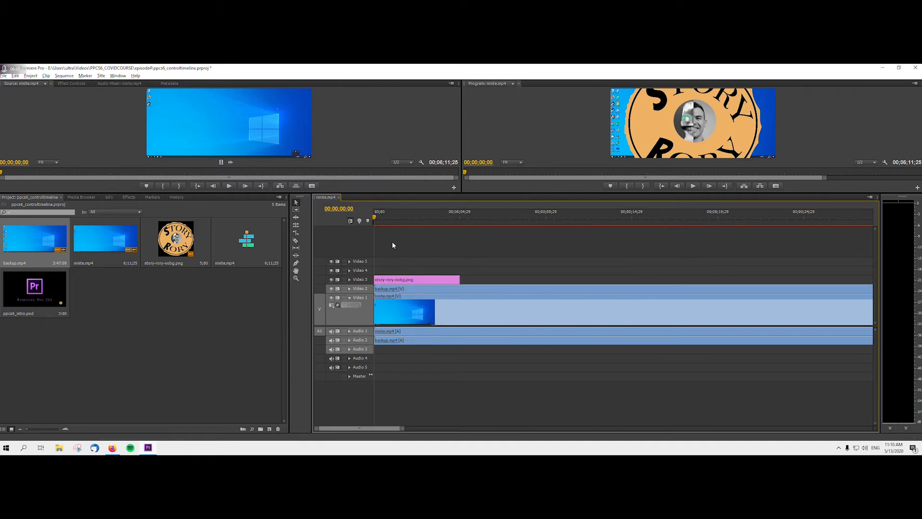
Delete all empty video tracks and all empty audio tracks from the sequence
{"action": "right_click", "coordinate": [363, 246]}
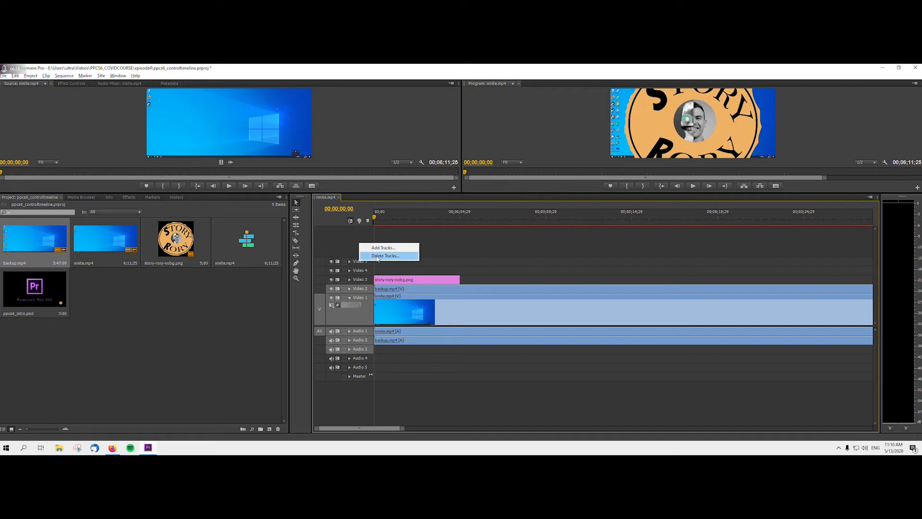
{"action": "left_click", "coordinate": [378, 257]}
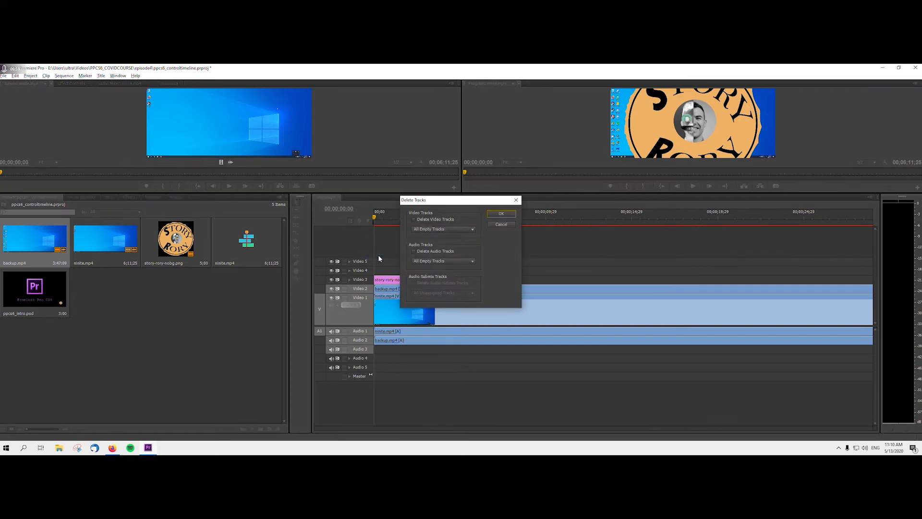
{"action": "left_click", "coordinate": [440, 228]}
{"action": "left_click", "coordinate": [440, 228]}
{"action": "left_click", "coordinate": [419, 250]}
{"action": "left_click", "coordinate": [414, 219]}
{"action": "left_click", "coordinate": [491, 213]}
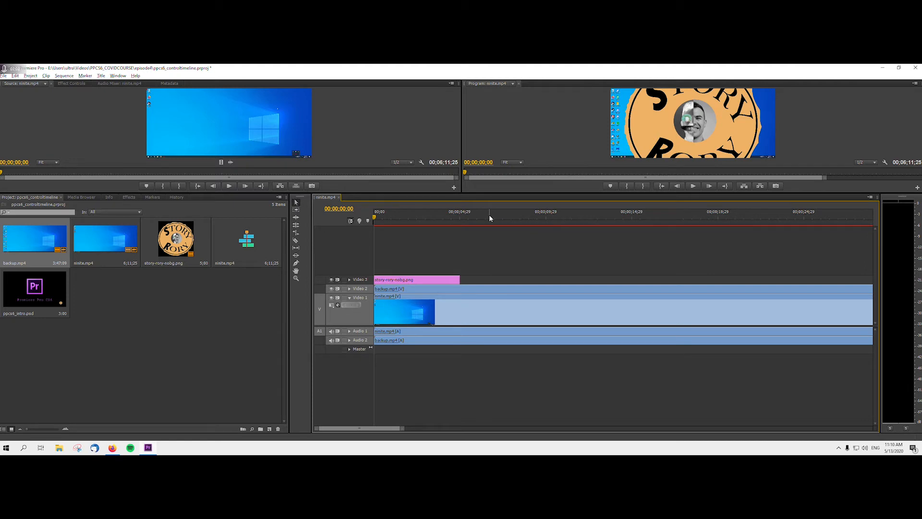
{"action": "double_click", "coordinate": [490, 221]}
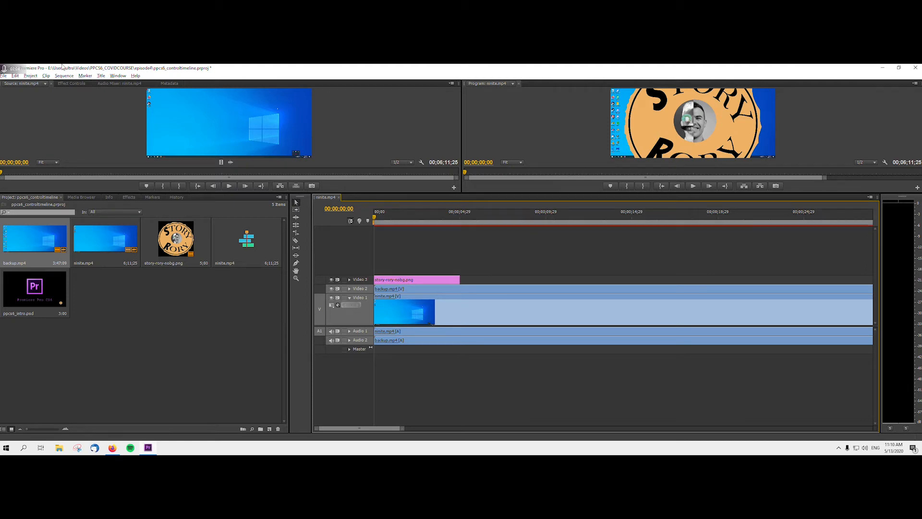
Open the Add Tracks settings through the sequence commands and cancel without adding any tracks
{"action": "left_click", "coordinate": [64, 76]}
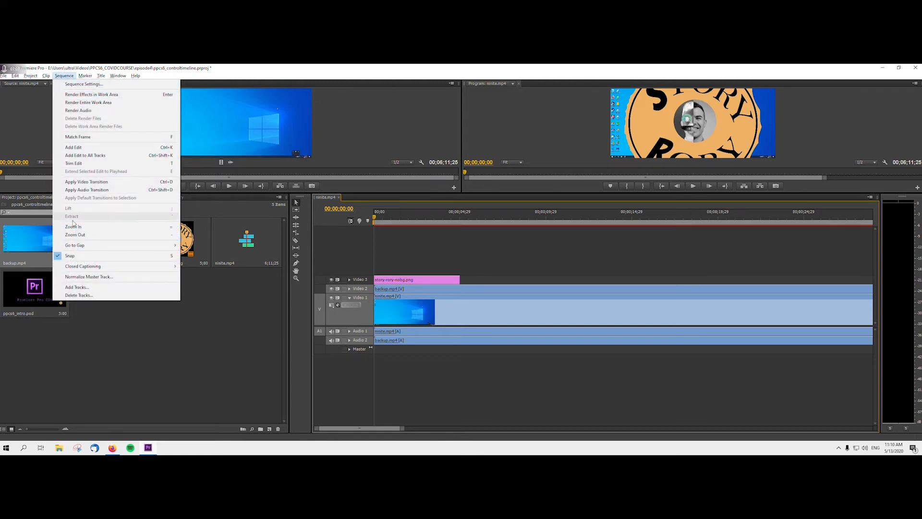
{"action": "left_click", "coordinate": [77, 287]}
{"action": "key", "text": "Escape"}
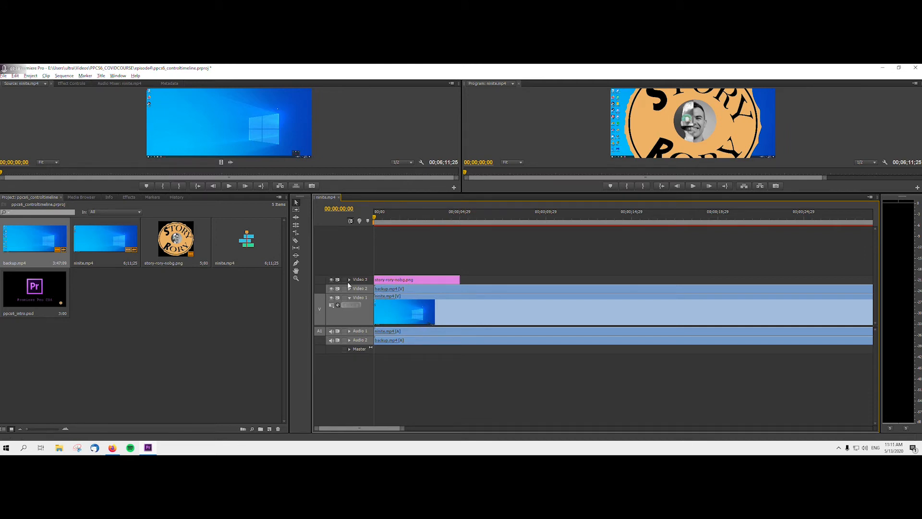
Rename the Video 3 track as logo
{"action": "left_click", "coordinate": [357, 280]}
{"action": "right_click", "coordinate": [365, 282]}
{"action": "left_click", "coordinate": [373, 285]}
{"action": "type", "text": "logo"}
{"action": "key", "text": "Return"}
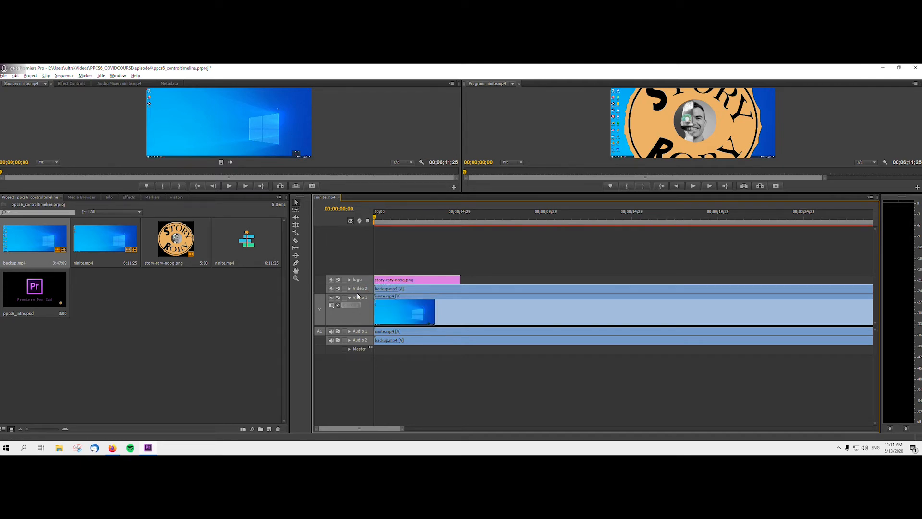
Rename the Video 1 track as installer
{"action": "right_click", "coordinate": [359, 292]}
{"action": "left_click", "coordinate": [379, 295]}
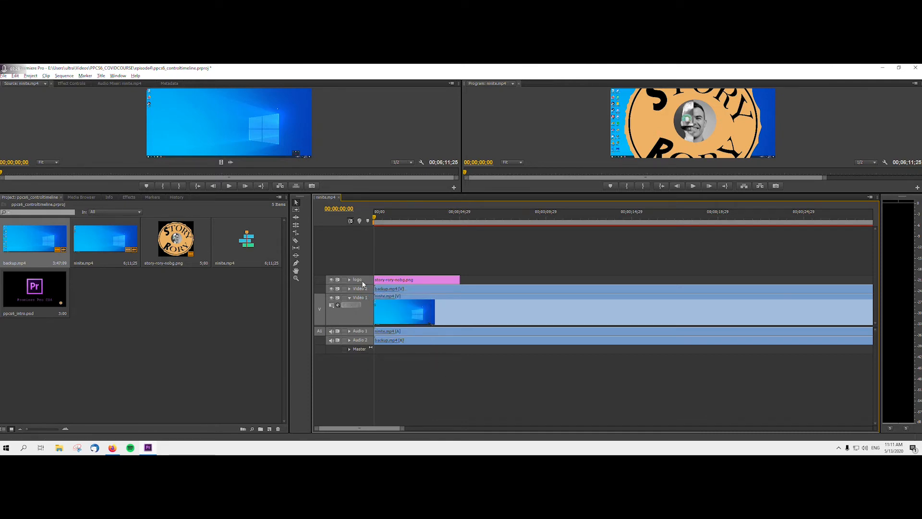
{"action": "right_click", "coordinate": [363, 300]}
{"action": "left_click", "coordinate": [369, 302]}
{"action": "type", "text": "mastaller"}
{"action": "key", "text": "Return"}
Replace the backup.mp4 and ninite.mp4 clips with only ninite.mp4's video at the start of the installer track, and save the project
{"action": "left_click_drag", "start_coordinate": [432, 392], "coordinate": [413, 290]}
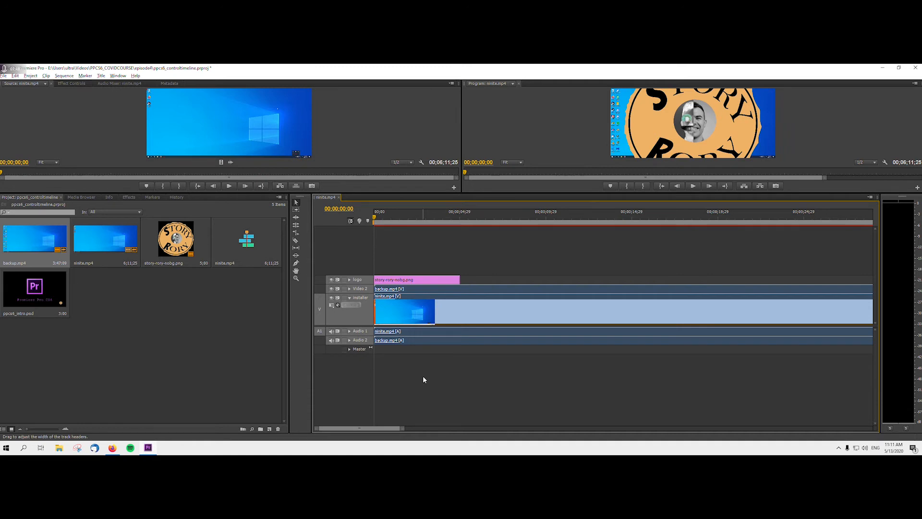
{"action": "key", "text": "Delete"}
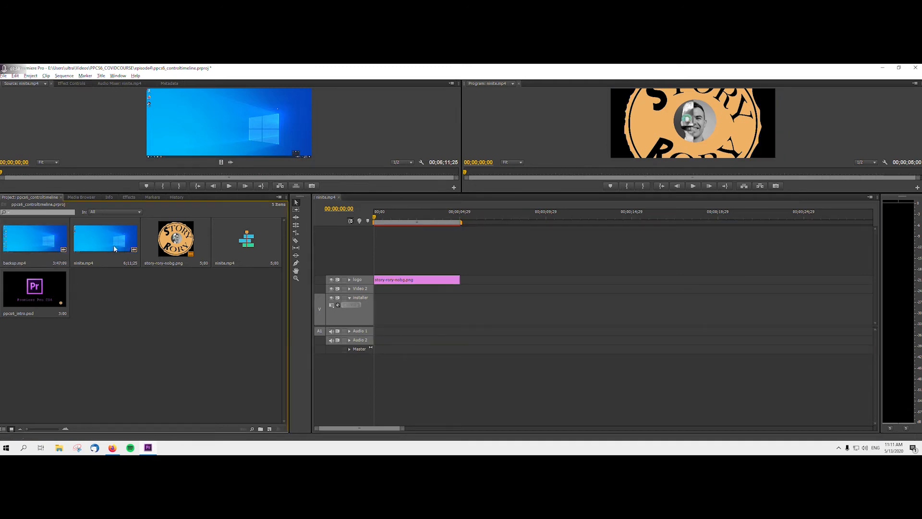
{"action": "double_click", "coordinate": [113, 245]}
{"action": "left_click_drag", "start_coordinate": [221, 162], "coordinate": [377, 301]}
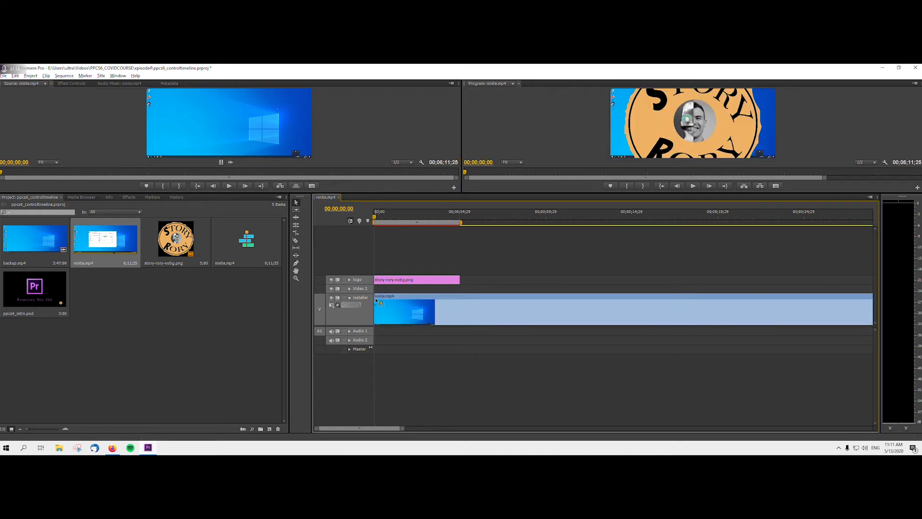
{"action": "key", "text": "backslash"}
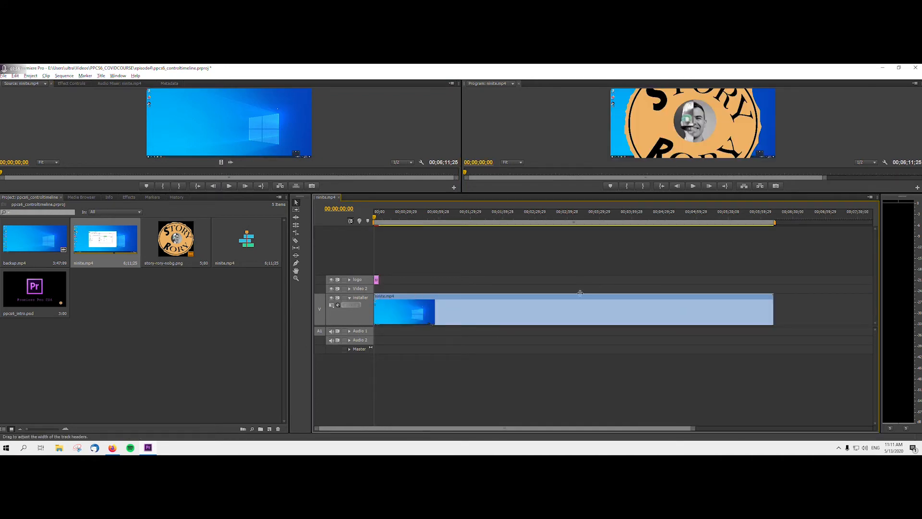
{"action": "key", "text": "ctrl+s"}
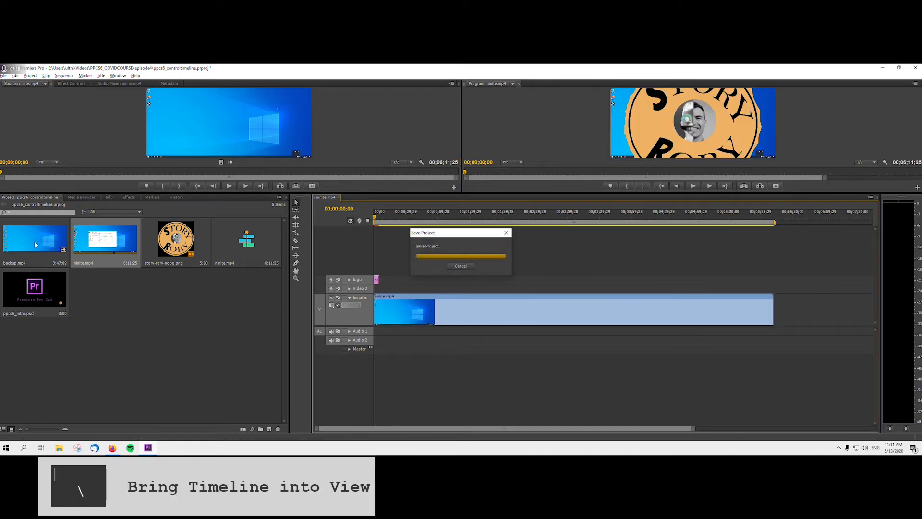
Load backup.mp4 as the source and try placing only its video after ninite.mp4 on the installer track, deleting the placed clip
{"action": "left_click", "coordinate": [34, 241]}
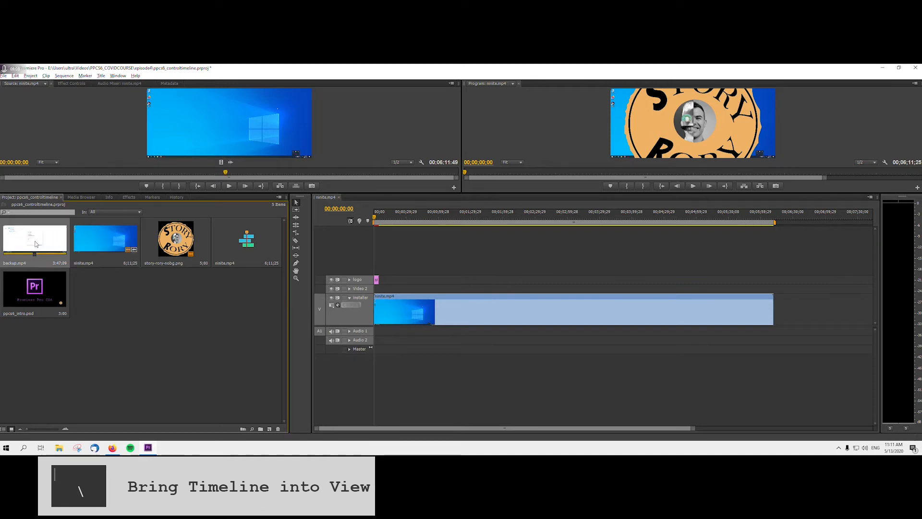
{"action": "double_click", "coordinate": [36, 243]}
{"action": "left_click_drag", "start_coordinate": [222, 163], "coordinate": [716, 315]}
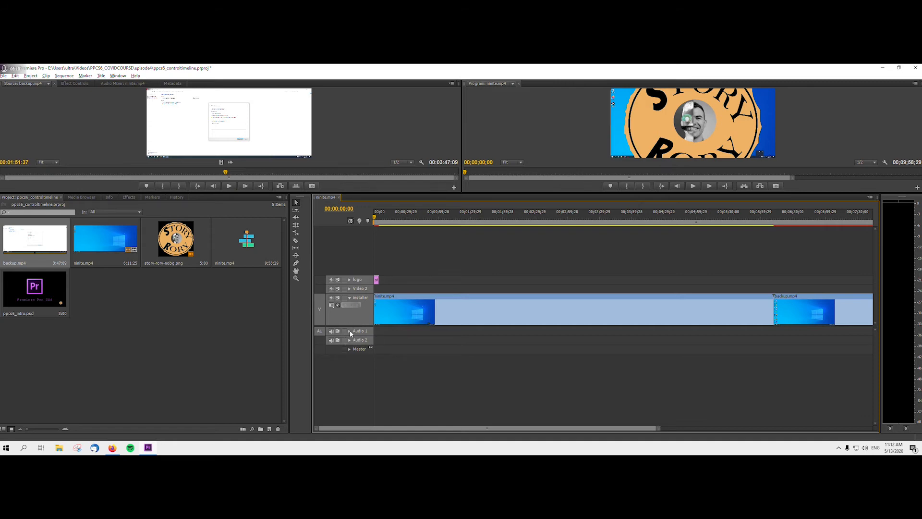
{"action": "left_click", "coordinate": [812, 314]}
{"action": "key", "text": "Delete"}
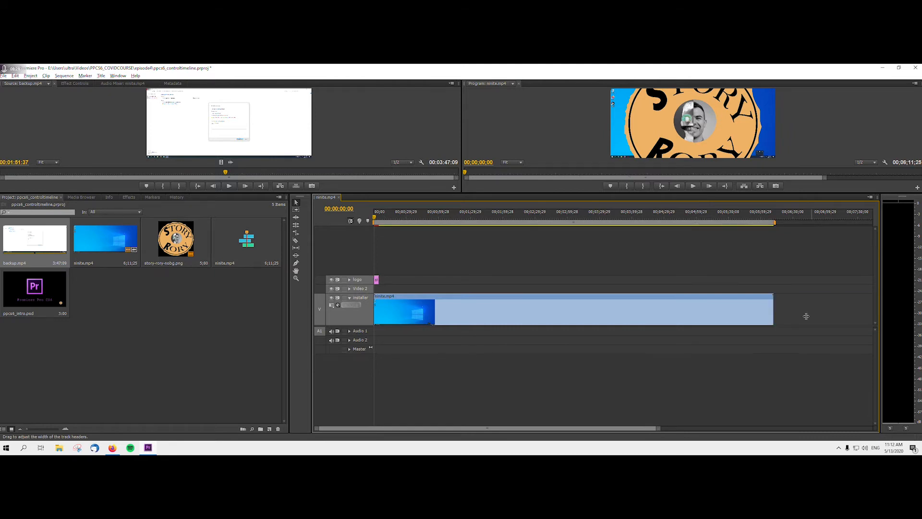
Move the playhead to the end of the ninite.mp4 clip and turn off targeting for Audio 1 and Audio 2
{"action": "left_click", "coordinate": [219, 140]}
{"action": "left_click_drag", "start_coordinate": [375, 219], "coordinate": [773, 264]}
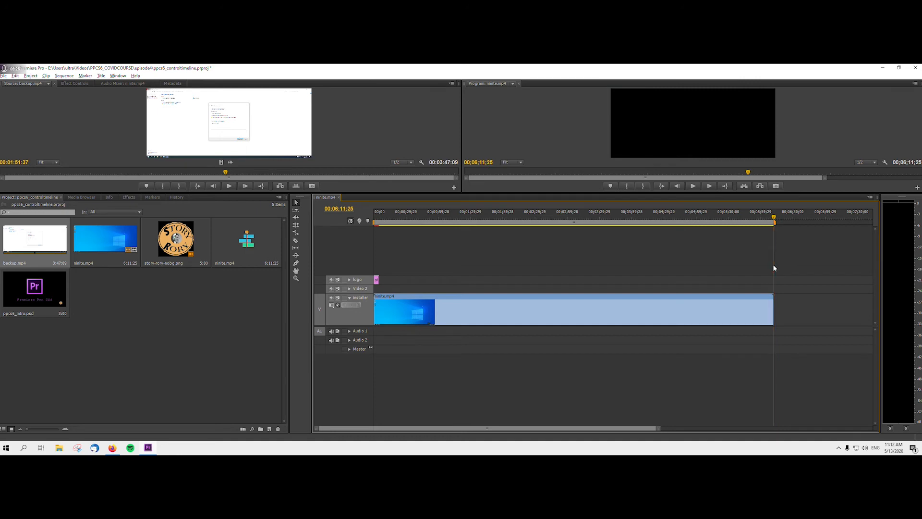
{"action": "left_click", "coordinate": [358, 334]}
{"action": "left_click", "coordinate": [362, 332], "text": "shift"}
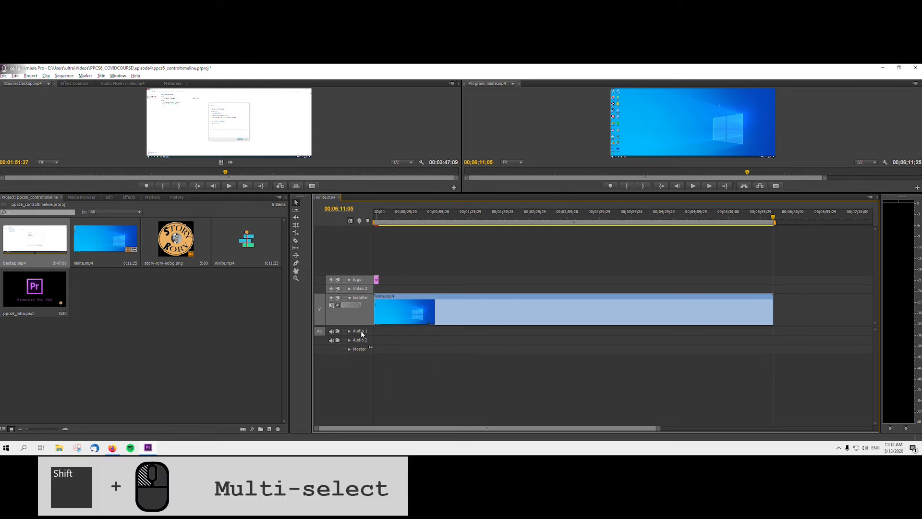
{"action": "left_click", "coordinate": [361, 330], "text": "shift"}
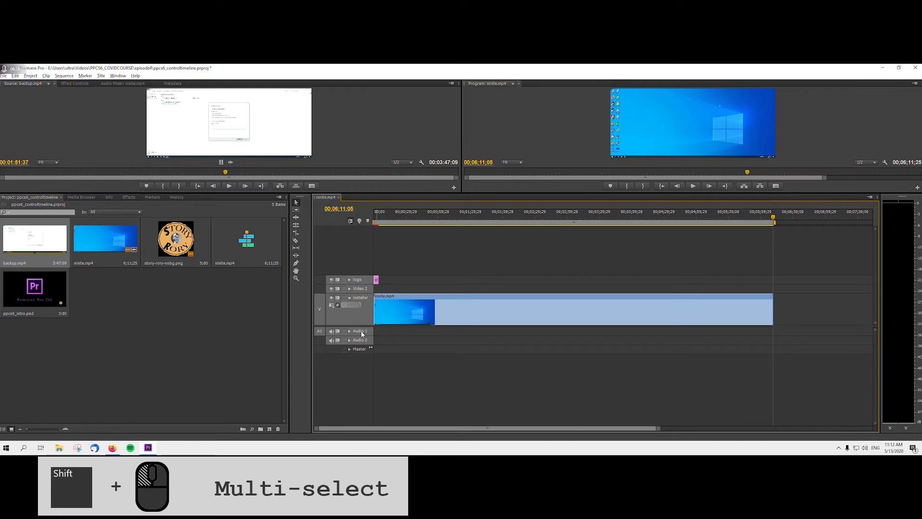
{"action": "left_click", "coordinate": [361, 335], "text": "shift"}
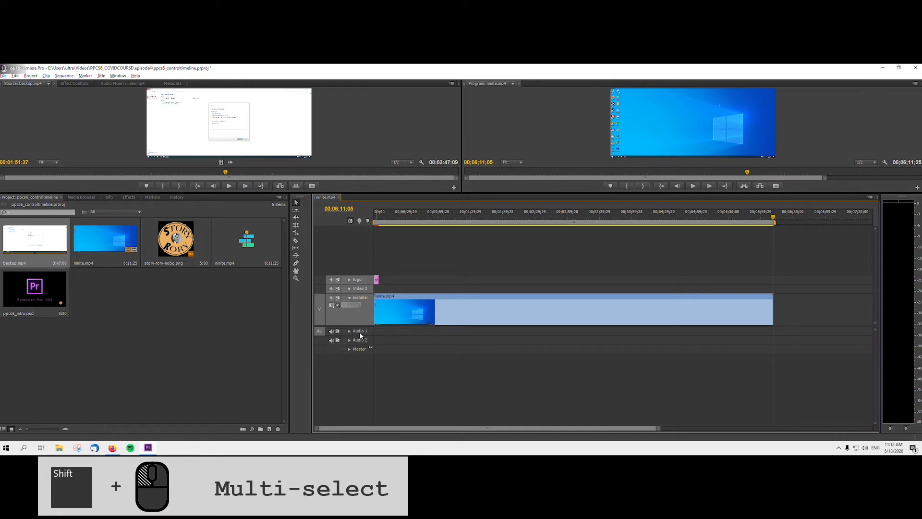
Overwrite only backup.mp4's video onto the installer track directly after ninite.mp4, keeping the video tracks targeted
{"action": "left_click", "coordinate": [368, 302], "text": "shift"}
{"action": "left_click", "coordinate": [368, 303], "text": "shift"}
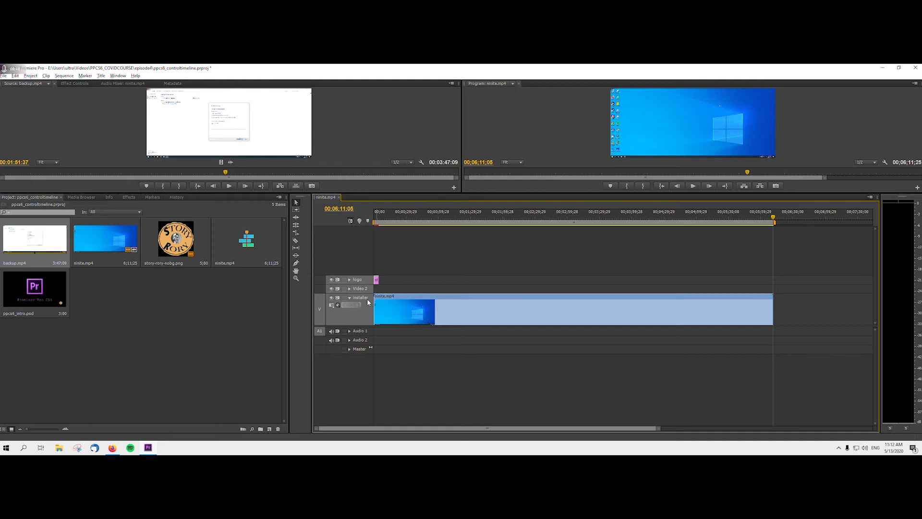
{"action": "key", "text": "period"}
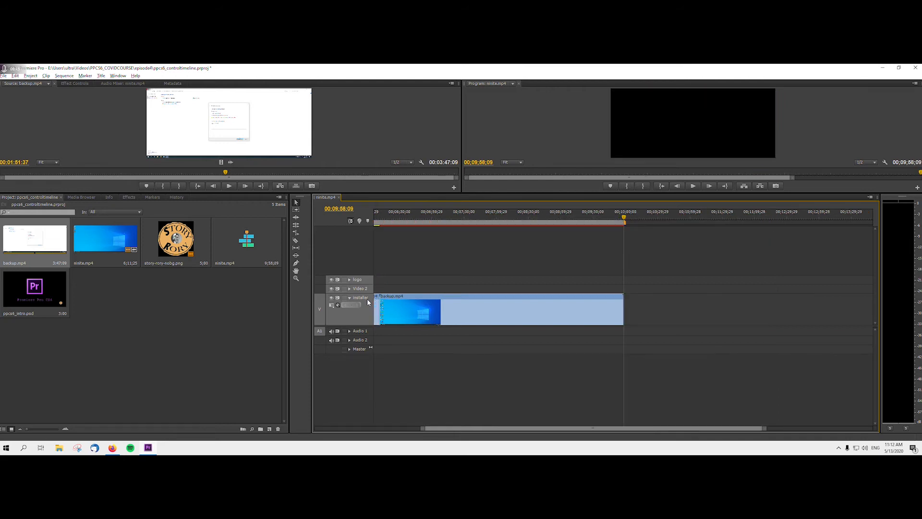
Overwrite only backup.mp4's audio onto Audio 1 from the start of the backup.mp4 video clip, with just the audio tracks targeted
{"action": "key", "text": "backslash"}
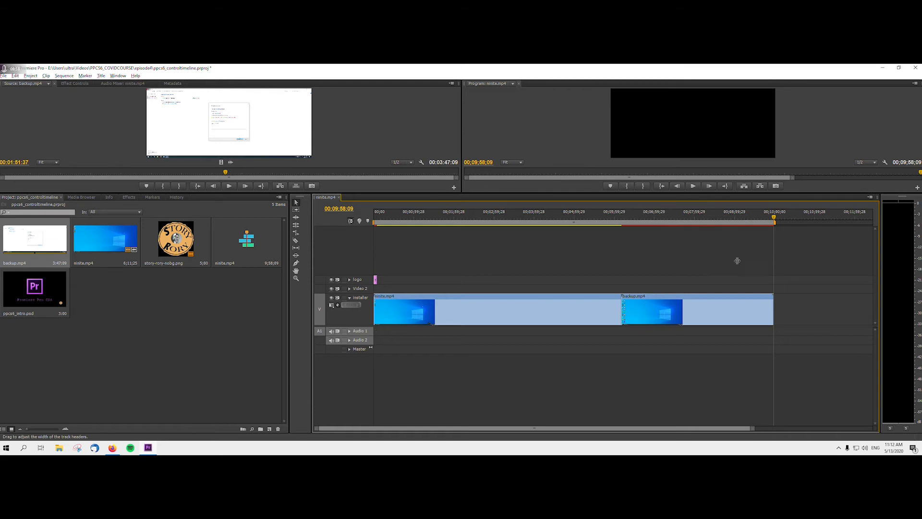
{"action": "left_click_drag", "start_coordinate": [774, 217], "coordinate": [621, 240]}
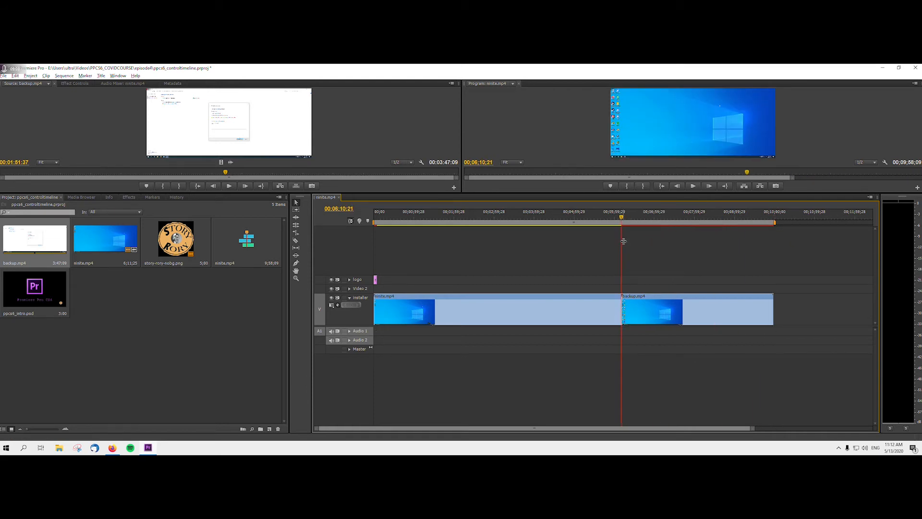
{"action": "key", "text": "period"}
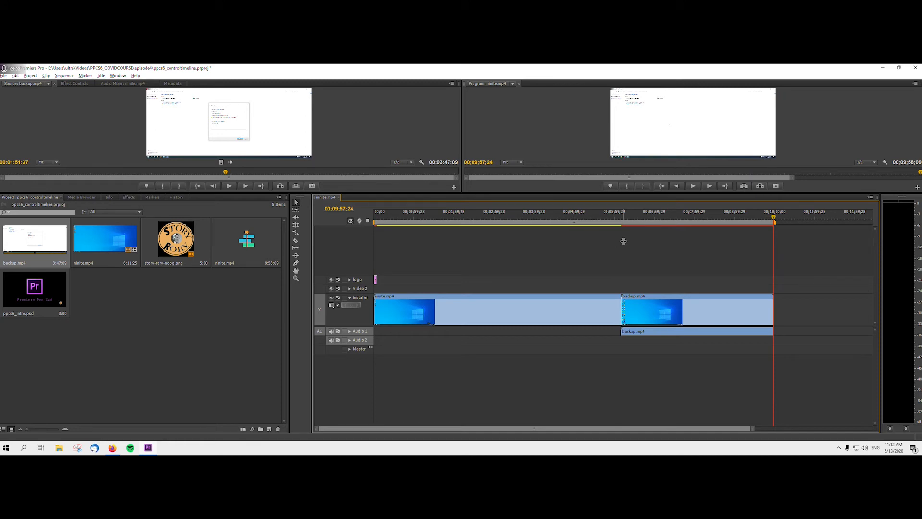
Try moving the backup.mp4 audio clip earlier on Audio 1 separately from its video, and undo the move
{"action": "left_click", "coordinate": [710, 331]}
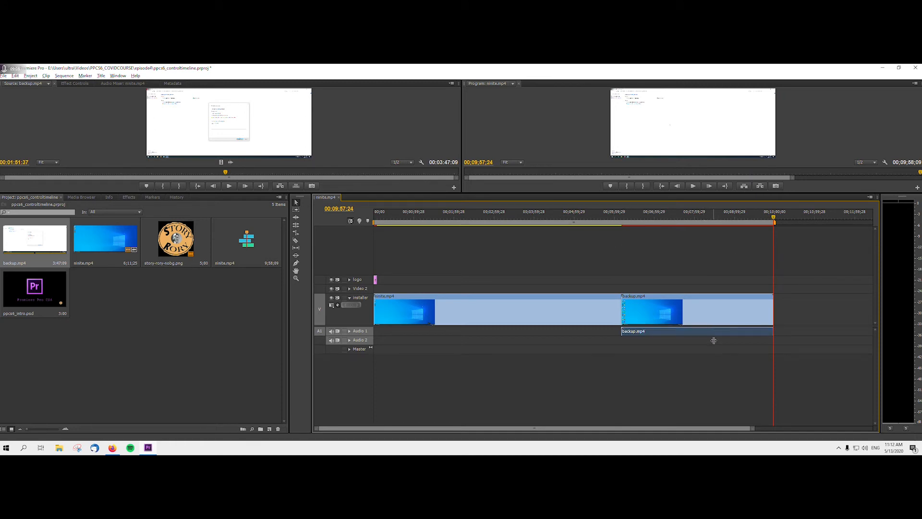
{"action": "double_click", "coordinate": [710, 333]}
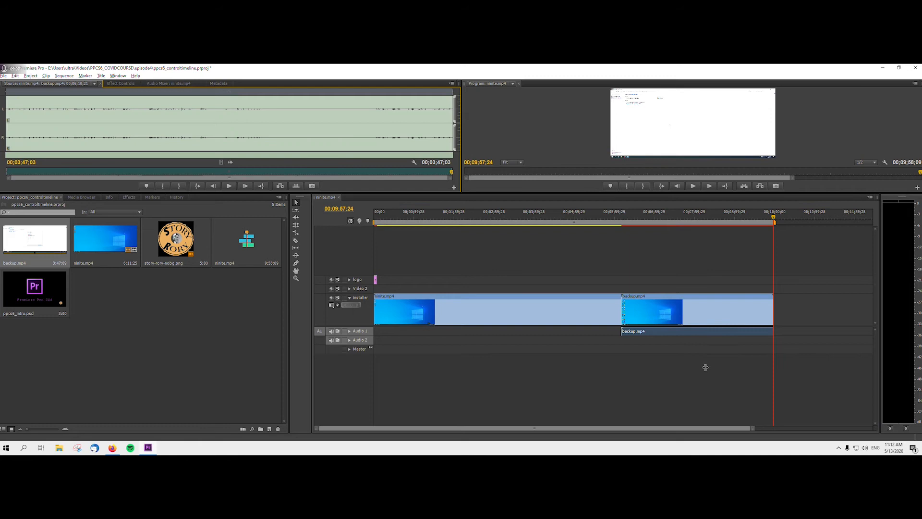
{"action": "left_click", "coordinate": [663, 357]}
{"action": "left_click", "coordinate": [666, 334]}
{"action": "left_click", "coordinate": [298, 203]}
{"action": "left_click_drag", "start_coordinate": [721, 337], "coordinate": [630, 337]}
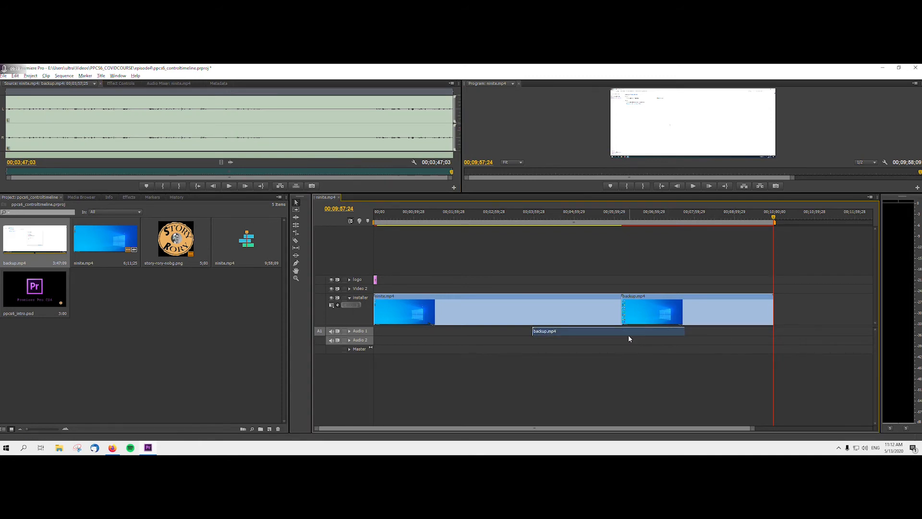
{"action": "key", "text": "ctrl+z"}
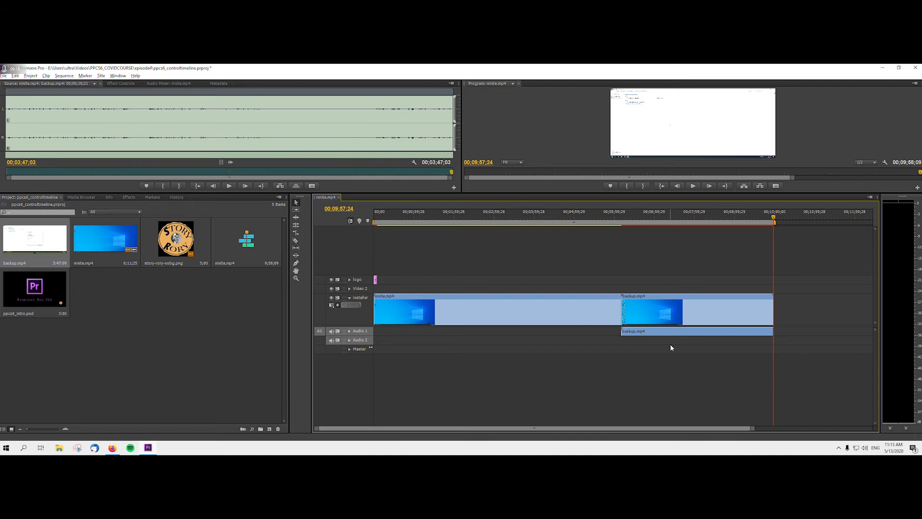
Turn off targeting for Audio 1 and Audio 2, and target all video tracks and all audio tracks together
{"action": "left_click", "coordinate": [356, 331]}
{"action": "left_click", "coordinate": [356, 341]}
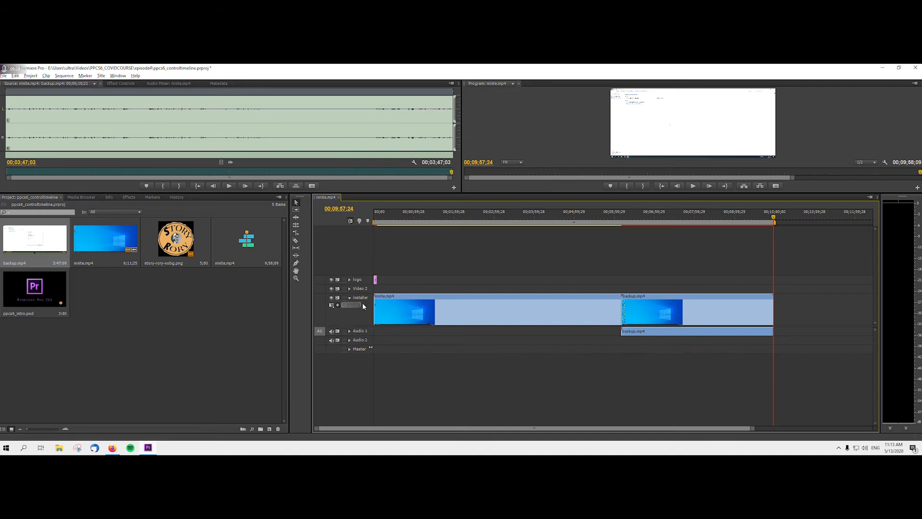
{"action": "left_click", "coordinate": [363, 304], "text": "shift"}
{"action": "left_click", "coordinate": [361, 332], "text": "shift"}
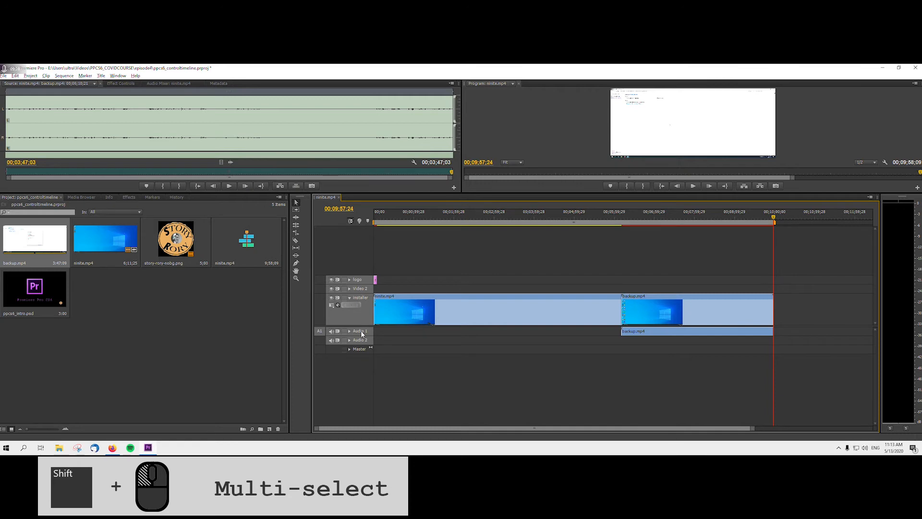
Load story-rory-nobg.png as the source, and hide the logo track's output with the playhead at the sequence start
{"action": "double_click", "coordinate": [177, 245]}
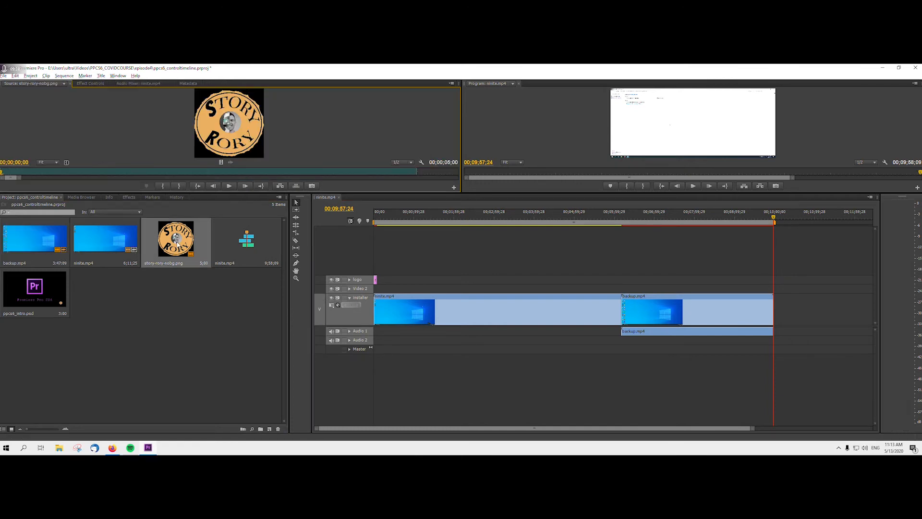
{"action": "left_click", "coordinate": [794, 237]}
{"action": "key", "text": "Home"}
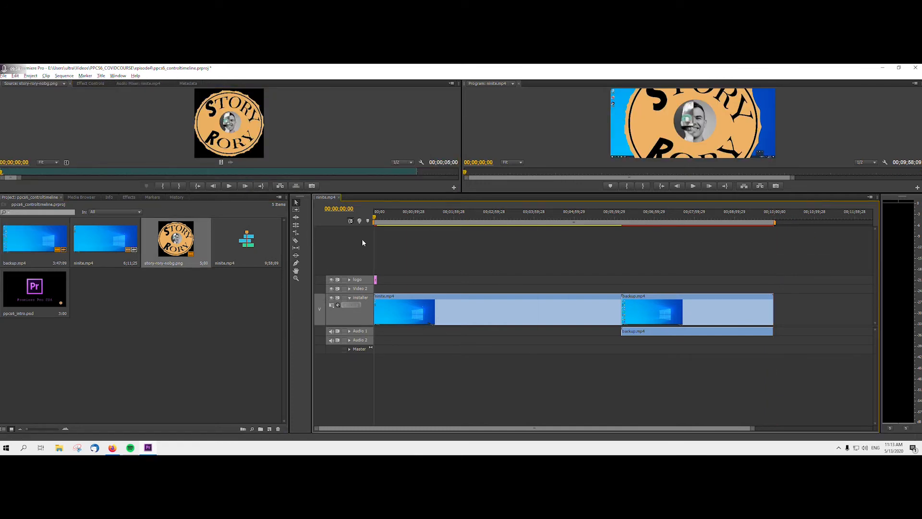
{"action": "left_click", "coordinate": [331, 282]}
{"action": "left_click", "coordinate": [331, 282]}
{"action": "left_click", "coordinate": [332, 281]}
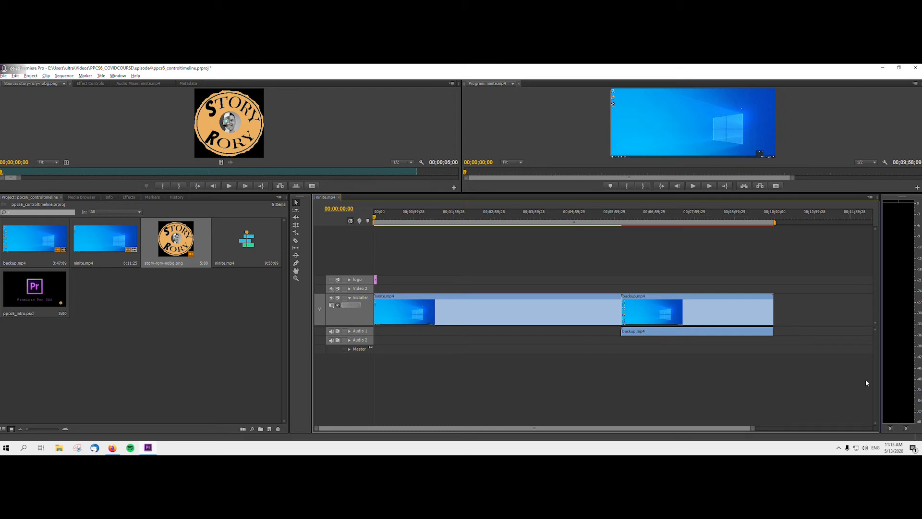
Move the backup.mp4 video clip onto Video 2 starting about 48 seconds in, and hide Video 2's output
{"action": "left_click_drag", "start_coordinate": [698, 316], "coordinate": [485, 289]}
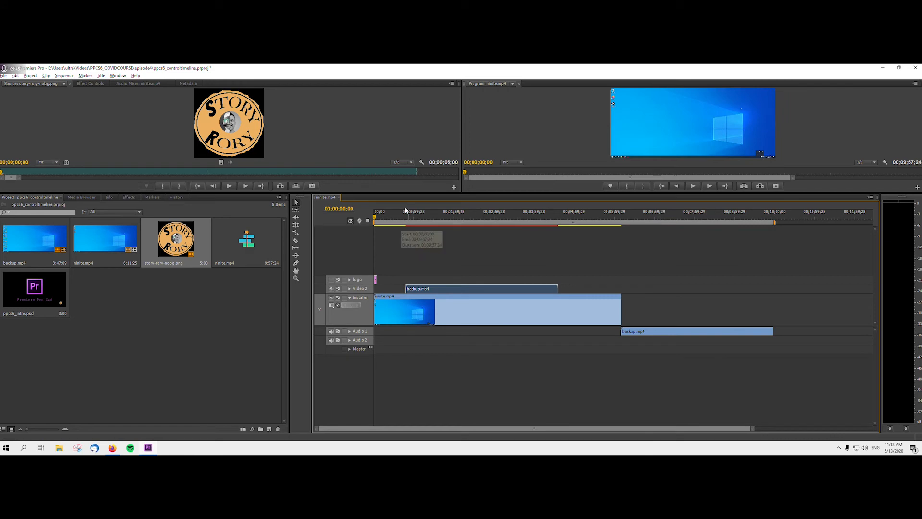
{"action": "left_click", "coordinate": [332, 288]}
{"action": "left_click_drag", "start_coordinate": [376, 219], "coordinate": [407, 220]}
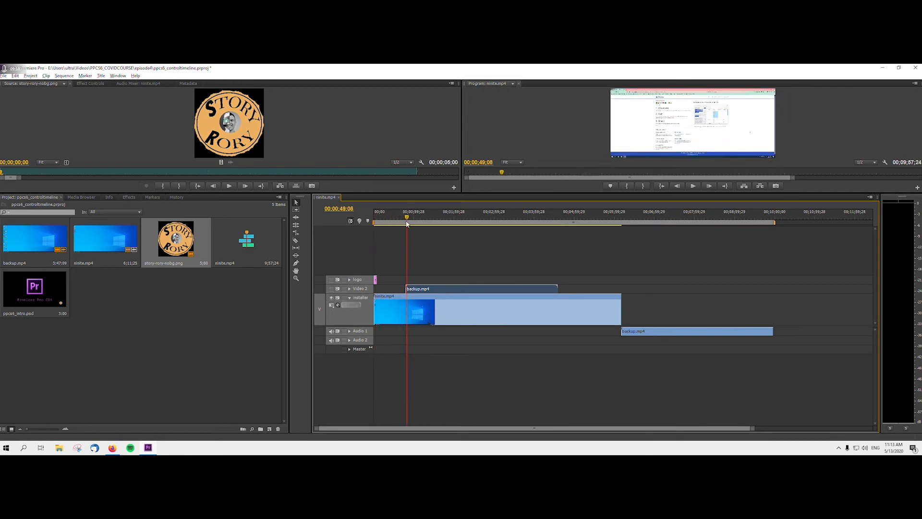
Compare the picture across the backup.mp4 clip with Video 2's output shown and hidden, returning the playhead to the sequence start
{"action": "left_click", "coordinate": [332, 289]}
{"action": "left_click_drag", "start_coordinate": [407, 219], "coordinate": [506, 222]}
{"action": "left_click", "coordinate": [332, 289]}
{"action": "left_click_drag", "start_coordinate": [517, 220], "coordinate": [366, 221]}
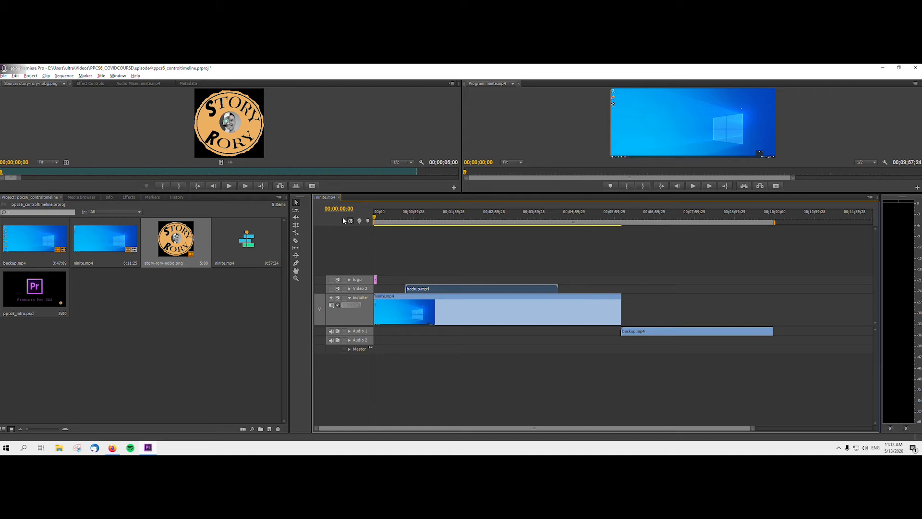
Toggle the output of all video tracks together several times, leaving every video track shown
{"action": "left_click", "coordinate": [332, 280], "text": "shift"}
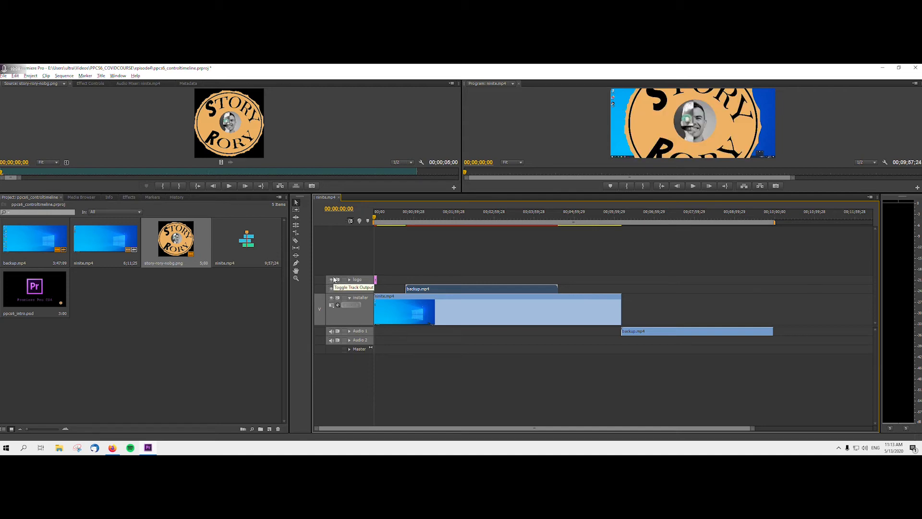
{"action": "left_click", "coordinate": [332, 280], "text": "shift"}
{"action": "left_click", "coordinate": [333, 280], "text": "shift"}
{"action": "left_click", "coordinate": [333, 280], "text": "shift"}
{"action": "left_click", "coordinate": [333, 281], "text": "shift"}
{"action": "left_click", "coordinate": [333, 281], "text": "shift"}
{"action": "left_click", "coordinate": [332, 298], "text": "shift"}
{"action": "left_click", "coordinate": [544, 373]}
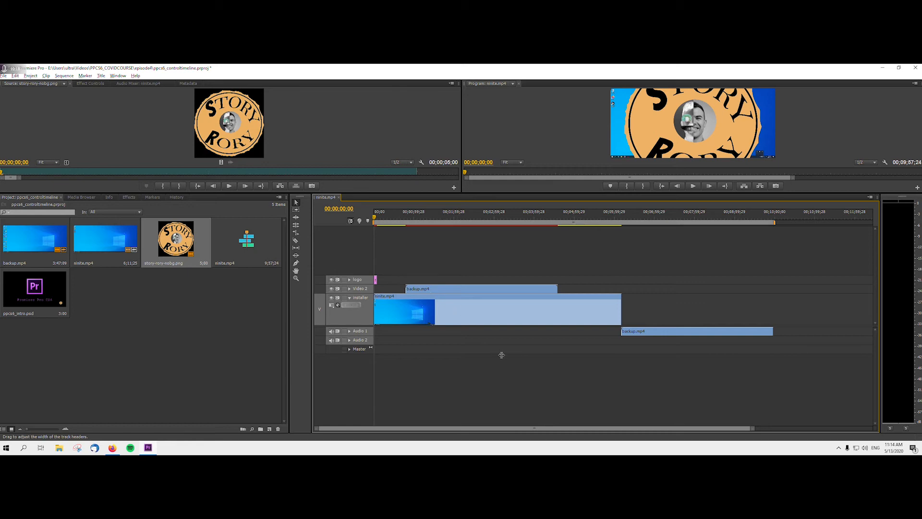
Move the backup.mp4 video clip from Video 2 up to the logo track, and hide the logo track's output
{"action": "left_click_drag", "start_coordinate": [476, 287], "coordinate": [427, 257]}
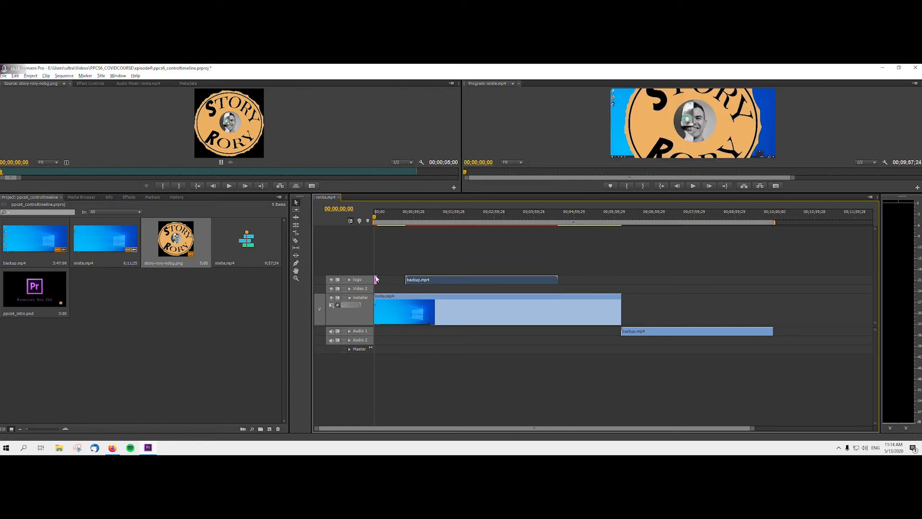
{"action": "left_click", "coordinate": [332, 280]}
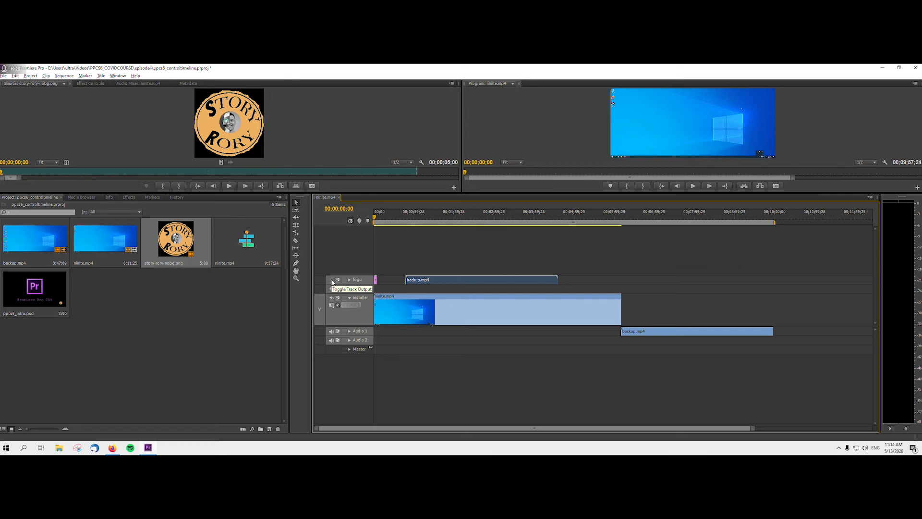
Show the logo track's output again, and disable and re-enable the backup.mp4 clip on that track
{"action": "left_click", "coordinate": [331, 281]}
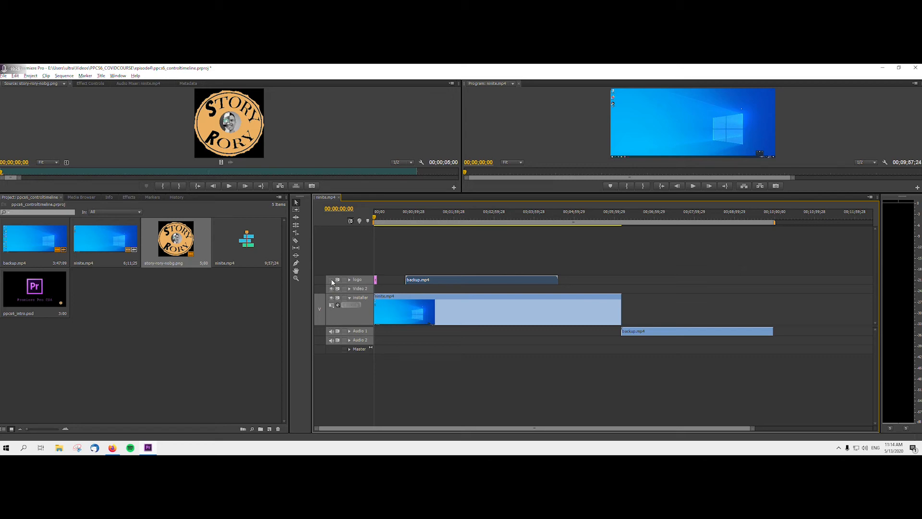
{"action": "right_click", "coordinate": [440, 283]}
{"action": "left_click", "coordinate": [446, 235]}
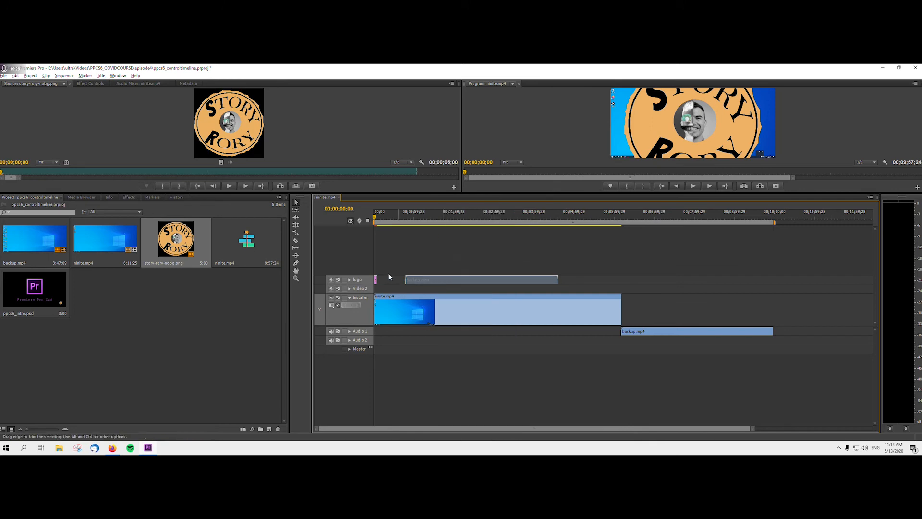
{"action": "mouse_move", "coordinate": [377, 218]}
{"action": "left_mouse_down"}
{"action": "mouse_move", "coordinate": [428, 220]}
{"action": "mouse_move", "coordinate": [371, 223]}
{"action": "left_mouse_up"}
{"action": "right_click", "coordinate": [434, 280]}
{"action": "left_click", "coordinate": [461, 255]}
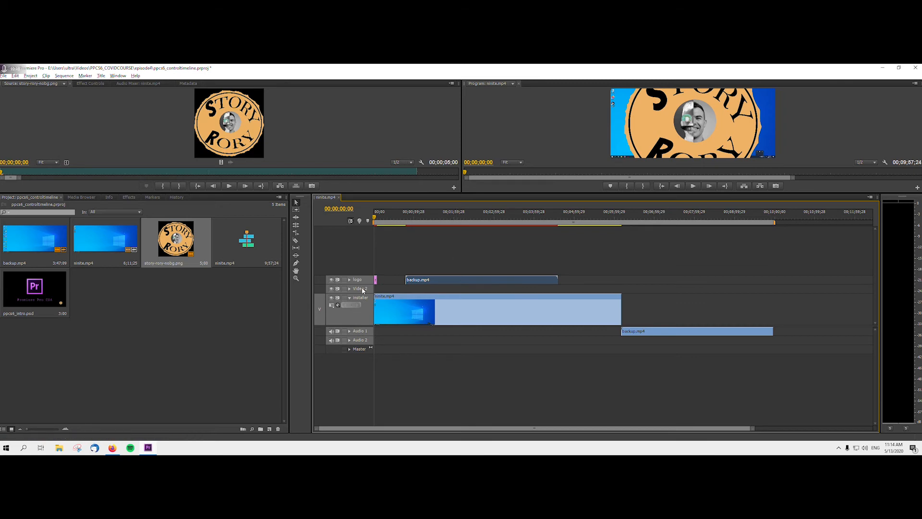
Lock the logo track, keeping the installer track as the only targeted video track
{"action": "left_click", "coordinate": [344, 283]}
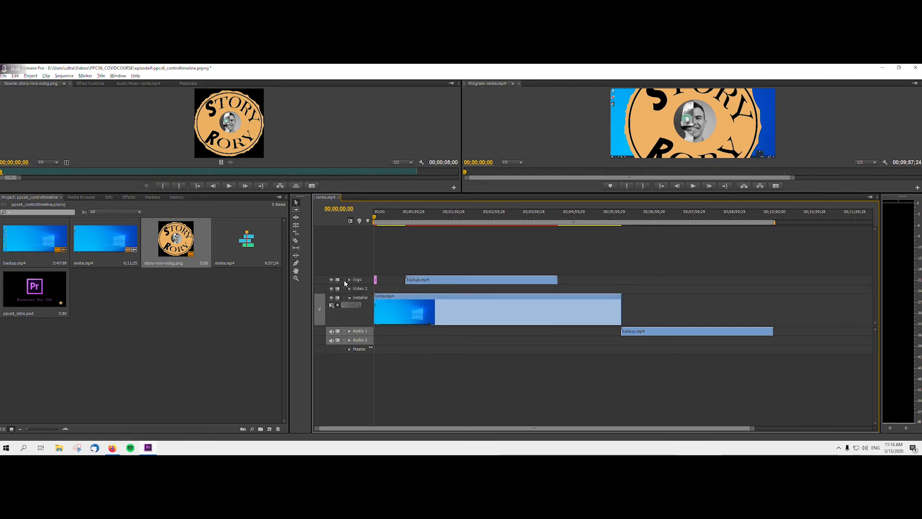
{"action": "left_click", "coordinate": [356, 301]}
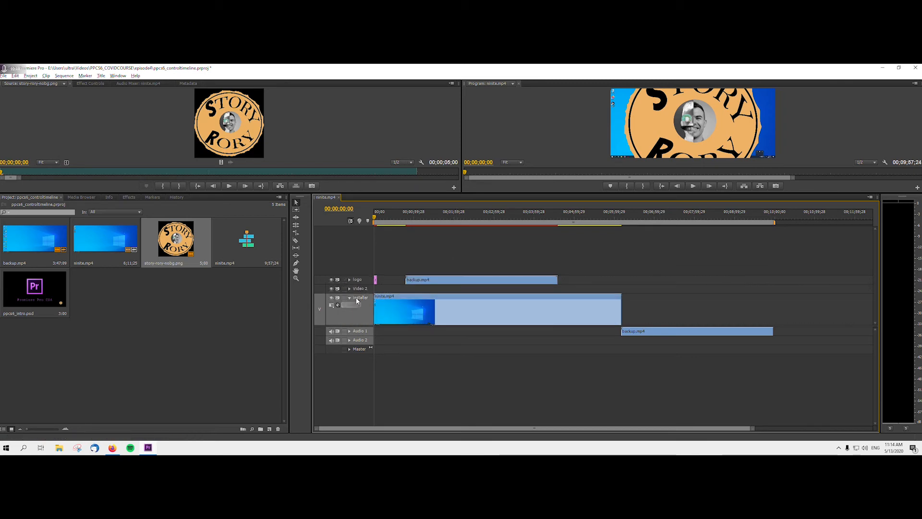
{"action": "left_click", "coordinate": [344, 280]}
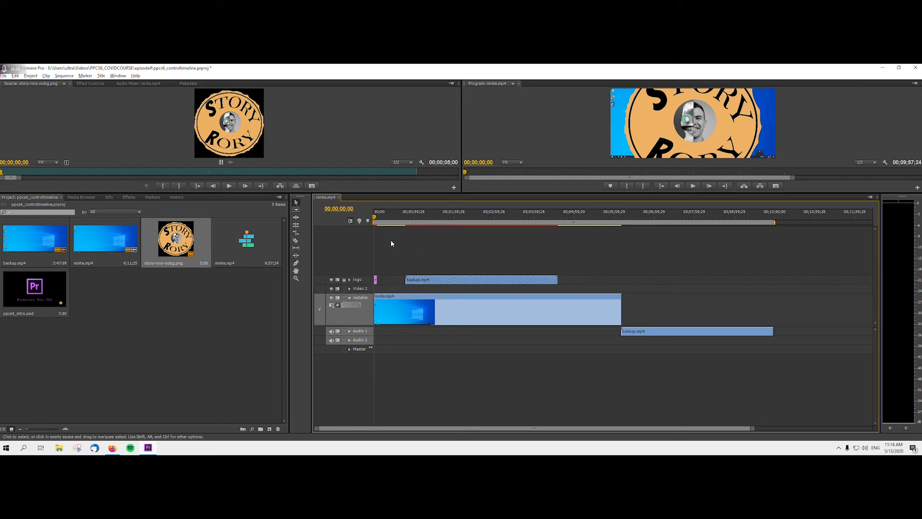
With the playhead at 00;00;14;02, move ninite.mp4 to the end of the project items and unlock the logo track
{"action": "mouse_move", "coordinate": [374, 217]}
{"action": "left_mouse_down"}
{"action": "mouse_move", "coordinate": [421, 220]}
{"action": "mouse_move", "coordinate": [383, 226]}
{"action": "left_mouse_up"}
{"action": "left_click_drag", "start_coordinate": [106, 238], "coordinate": [233, 301]}
{"action": "left_click", "coordinate": [344, 279]}
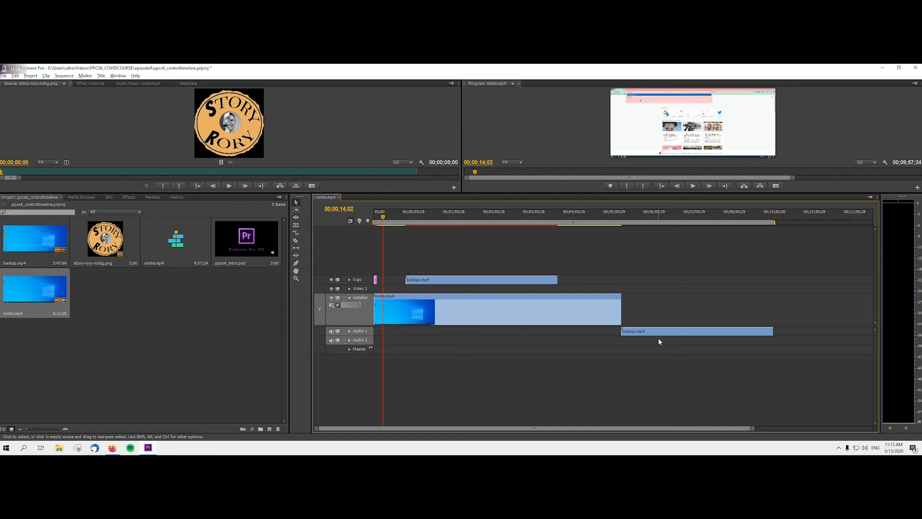
Try to render the effects in the work area, with the render details expanded
{"action": "key", "text": "Return"}
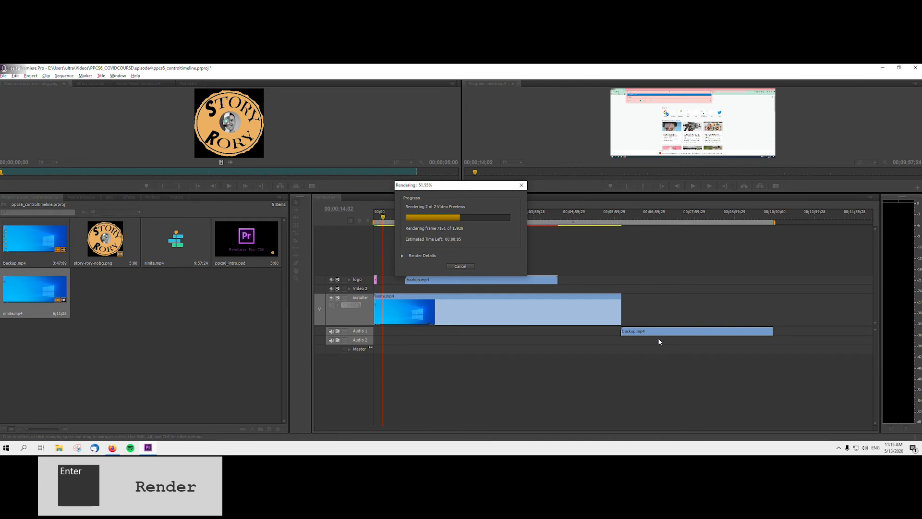
{"action": "left_click", "coordinate": [403, 256]}
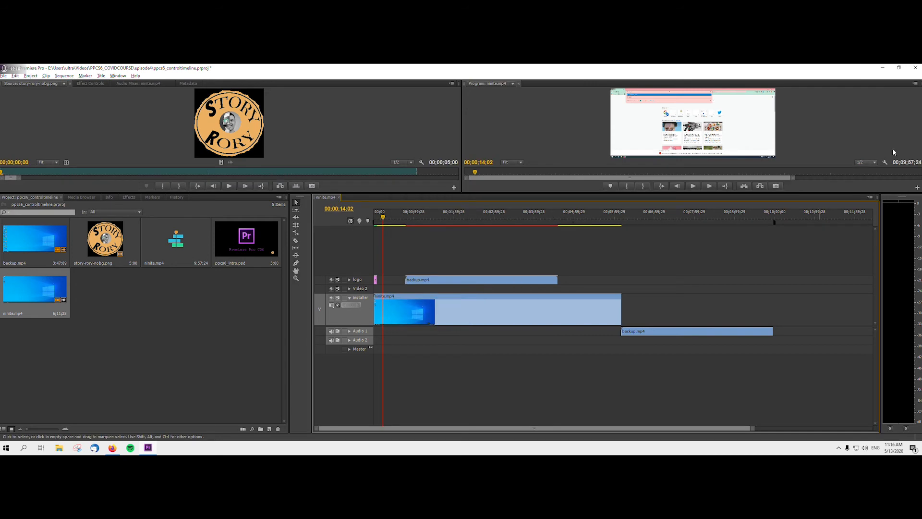
Check the Program monitor's playback resolution choices and the renderer option in the general project settings
{"action": "left_click", "coordinate": [871, 162]}
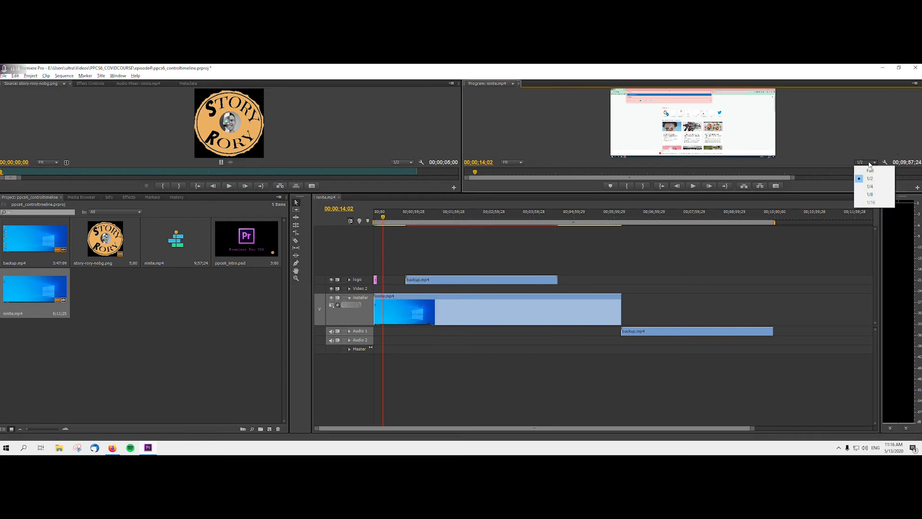
{"action": "left_click", "coordinate": [870, 163]}
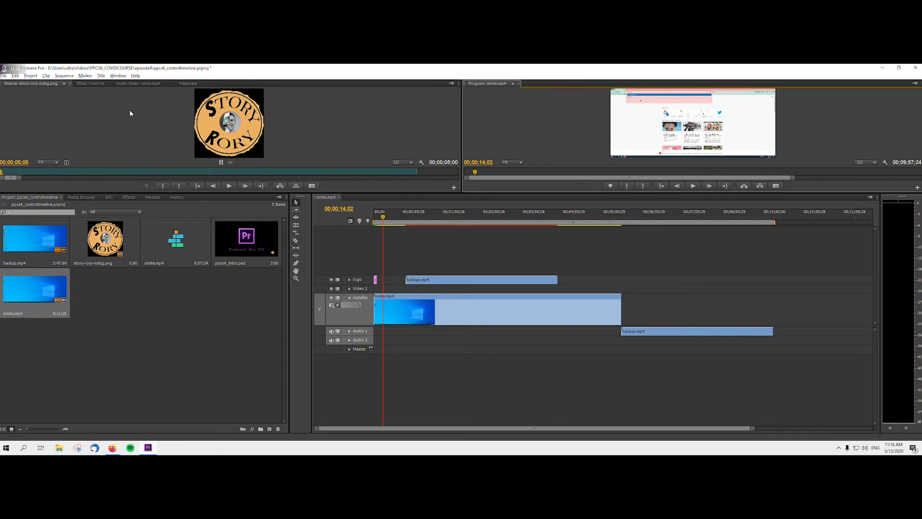
{"action": "left_click", "coordinate": [70, 76]}
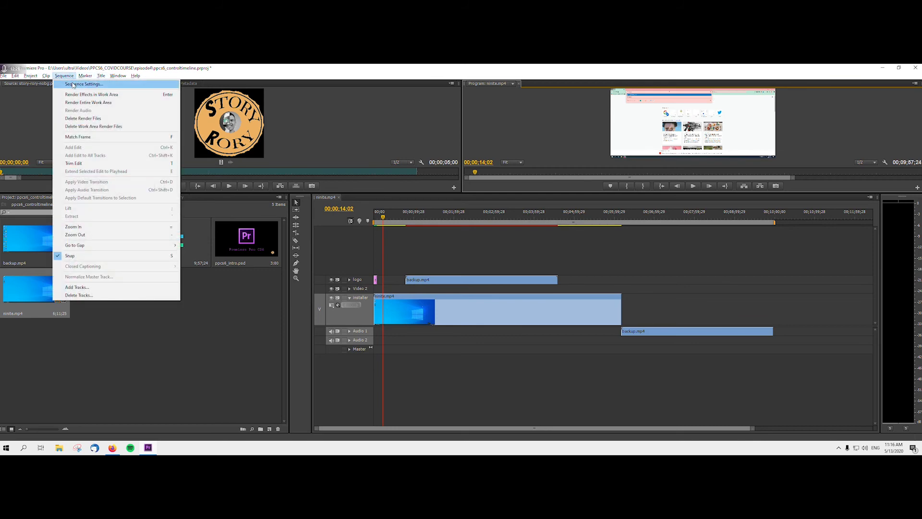
{"action": "mouse_move", "coordinate": [31, 76]}
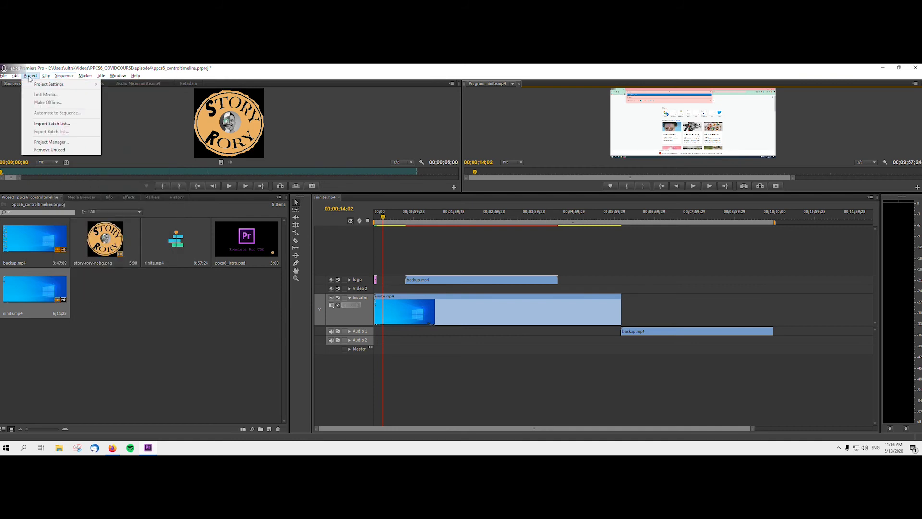
{"action": "left_click", "coordinate": [114, 85]}
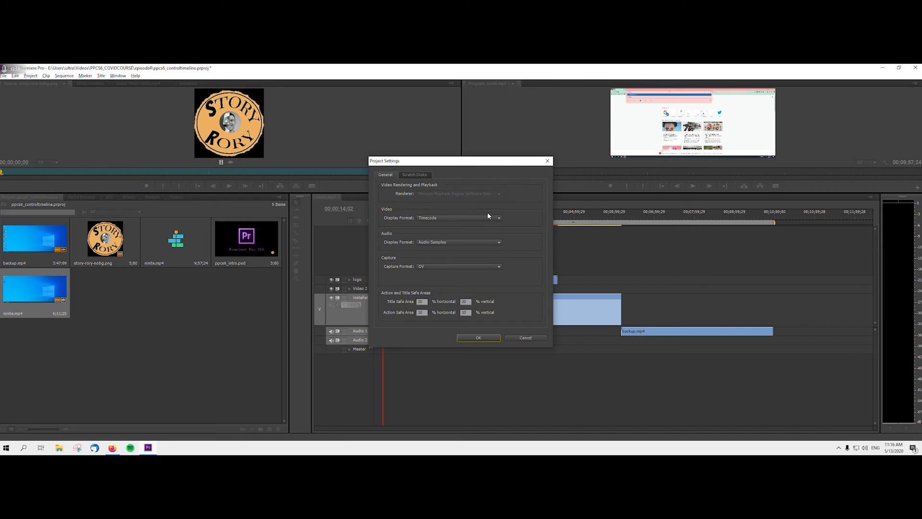
{"action": "left_click", "coordinate": [479, 338]}
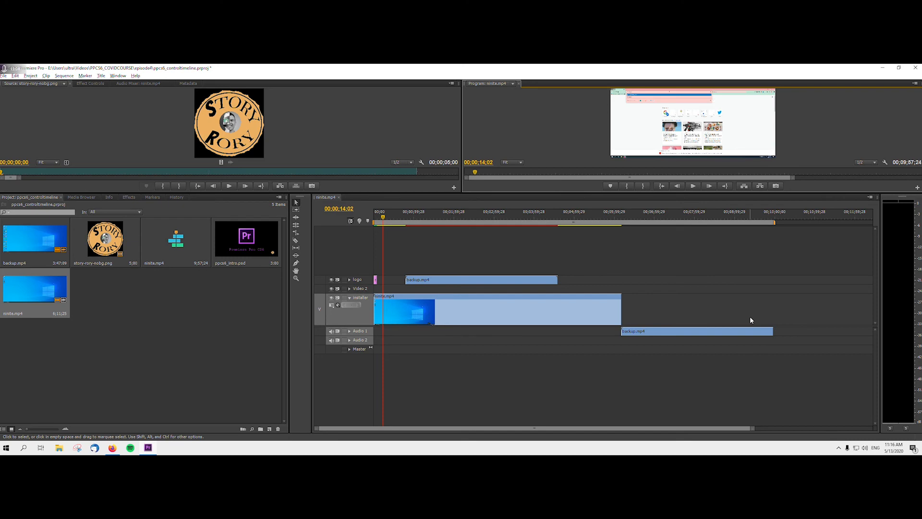
Enlarge the Source and Program monitors above the timeline, and hide the timeline's work area bar
{"action": "left_click_drag", "start_coordinate": [539, 193], "coordinate": [591, 273]}
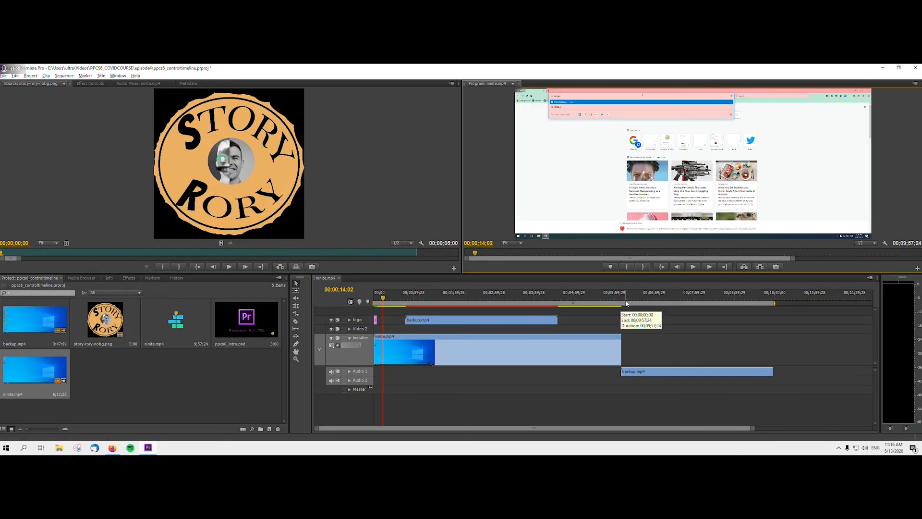
{"action": "left_click", "coordinate": [871, 279]}
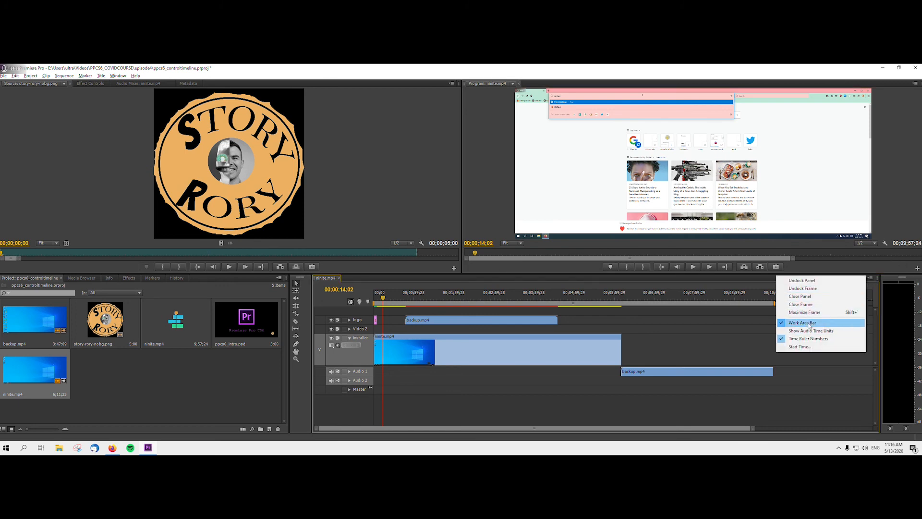
{"action": "left_click", "coordinate": [673, 329]}
{"action": "left_click", "coordinate": [67, 76]}
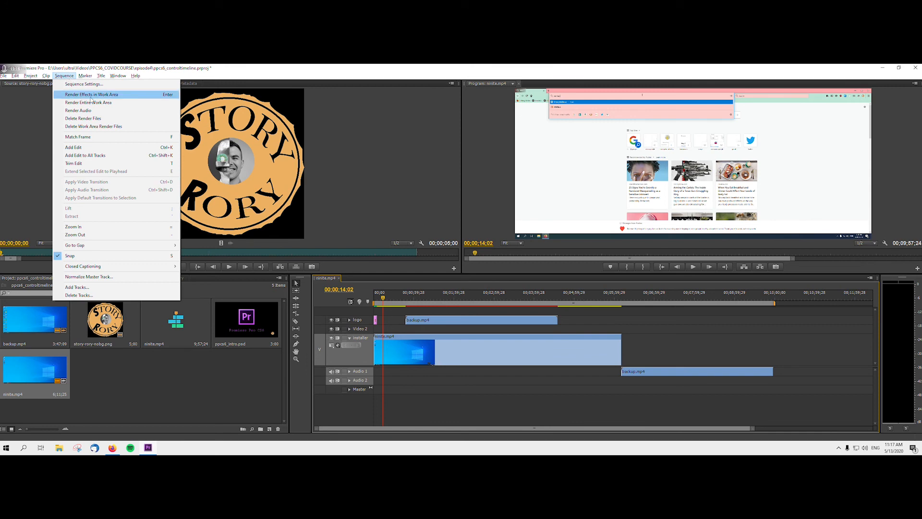
{"action": "left_click", "coordinate": [792, 343]}
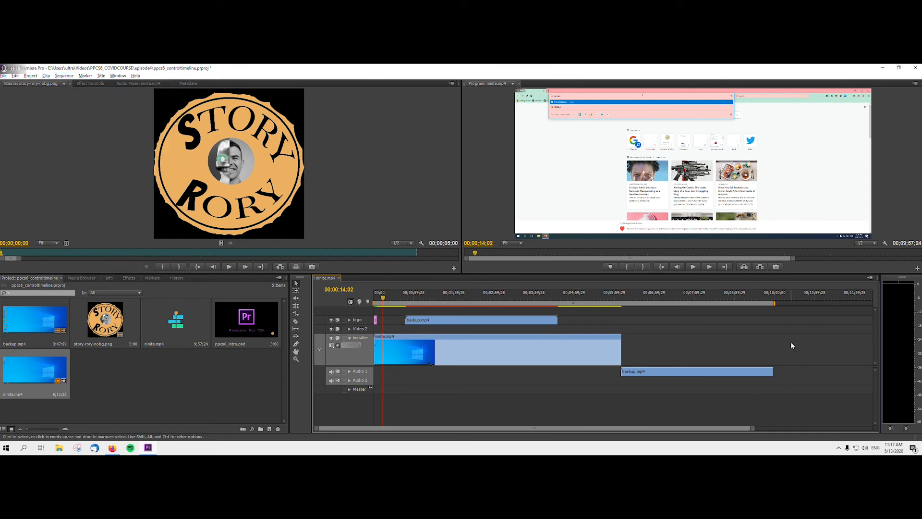
{"action": "left_click", "coordinate": [872, 278]}
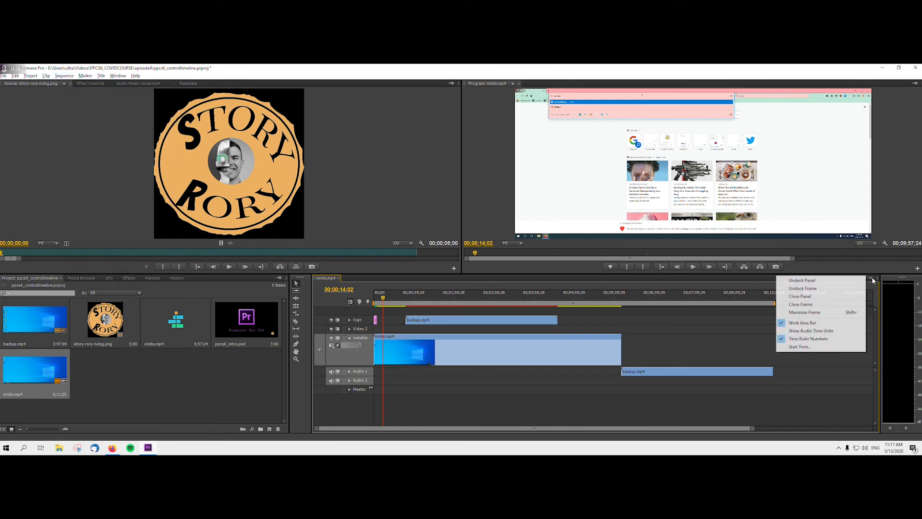
{"action": "left_click", "coordinate": [823, 323]}
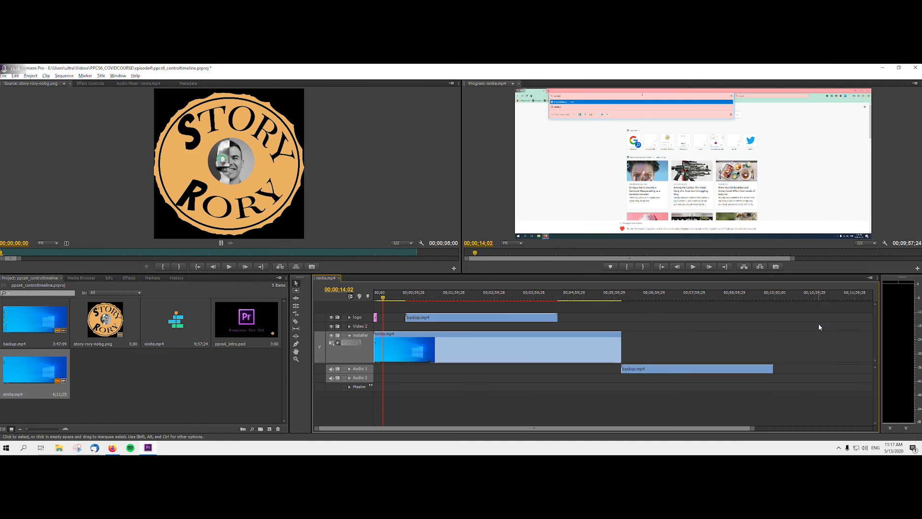
Mark an In point near the start of the logo track's backup.mp4 clip and an Out point at 00;04;41;23
{"action": "left_click", "coordinate": [64, 75]}
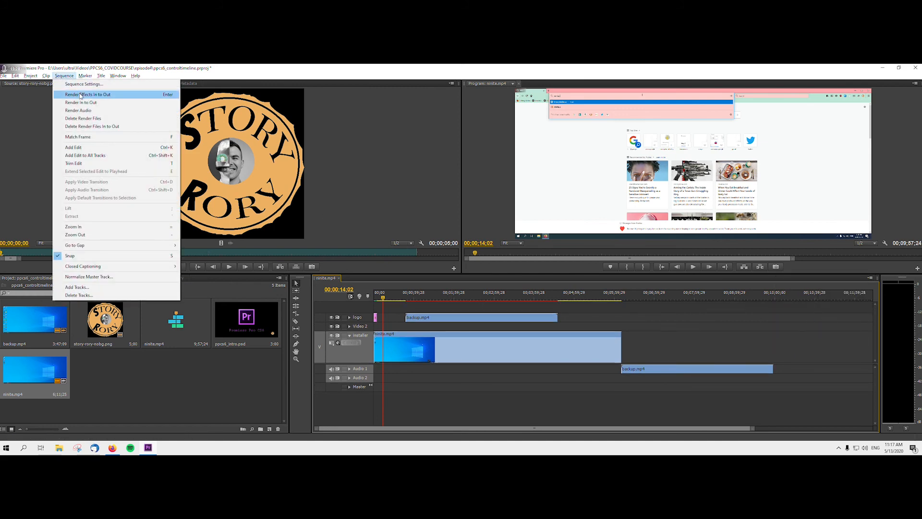
{"action": "left_click", "coordinate": [390, 302]}
{"action": "left_click", "coordinate": [407, 298]}
{"action": "left_click_drag", "start_coordinate": [408, 298], "coordinate": [562, 297]}
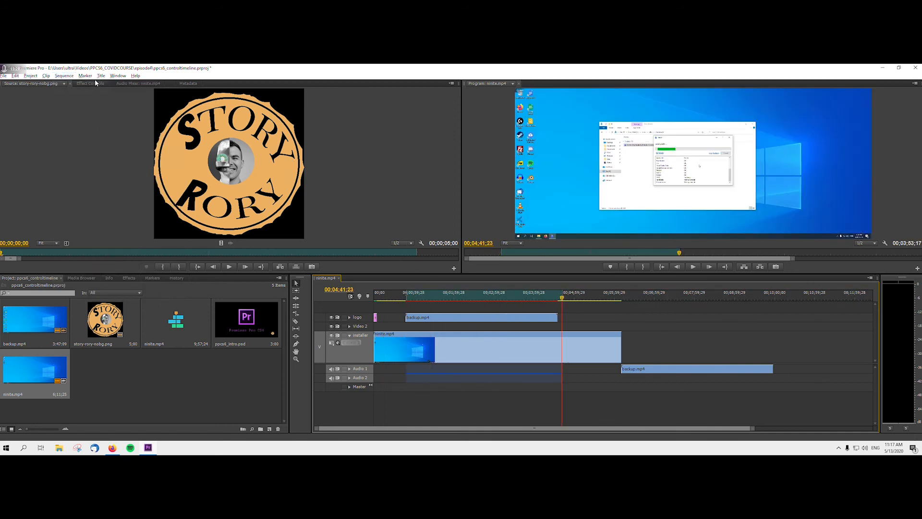
Try to render the sequence effects between the In and Out points
{"action": "left_click", "coordinate": [64, 75]}
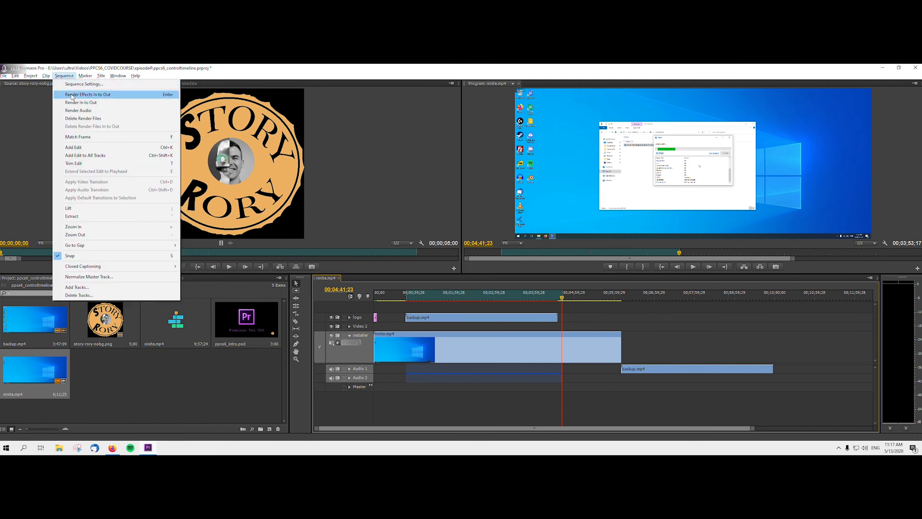
{"action": "left_click", "coordinate": [77, 94]}
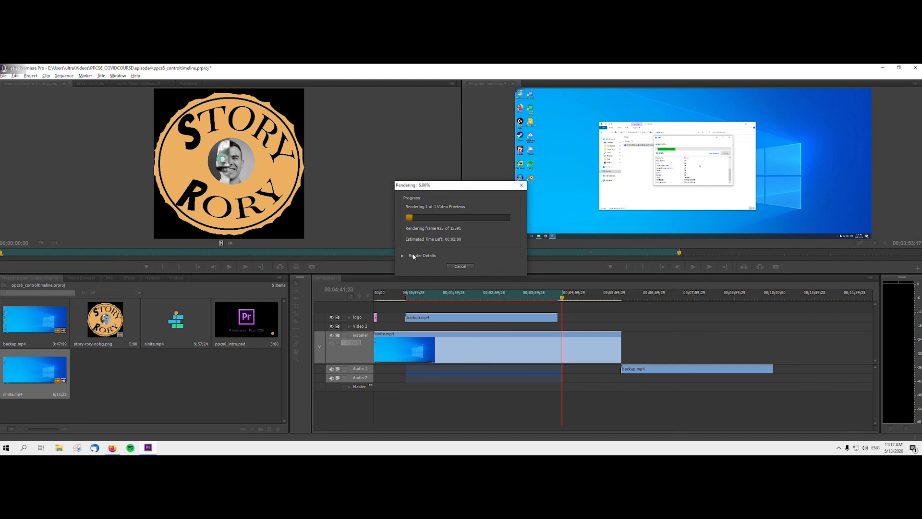
{"action": "left_click", "coordinate": [459, 266]}
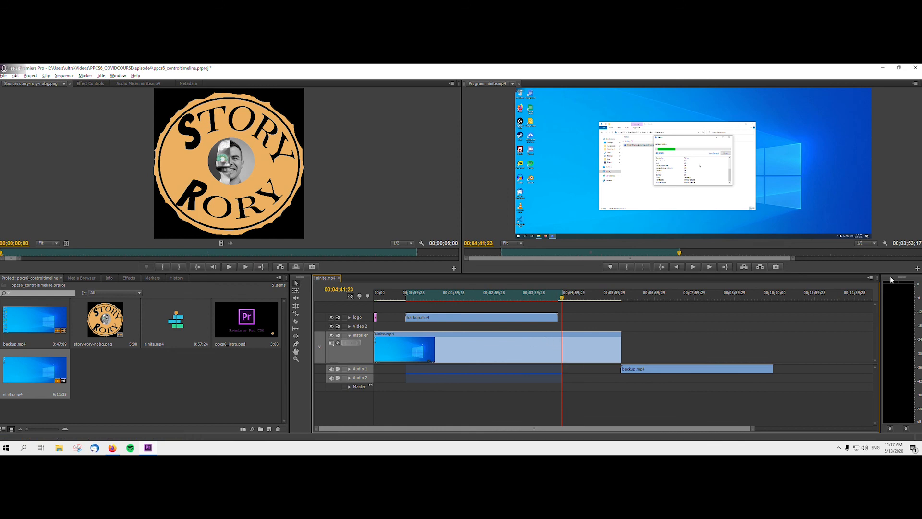
Play the sequence in the maximized Program monitor and set its playback resolution to Full
{"action": "key", "text": "space"}
{"action": "left_click", "coordinate": [873, 243]}
{"action": "left_click", "coordinate": [900, 203]}
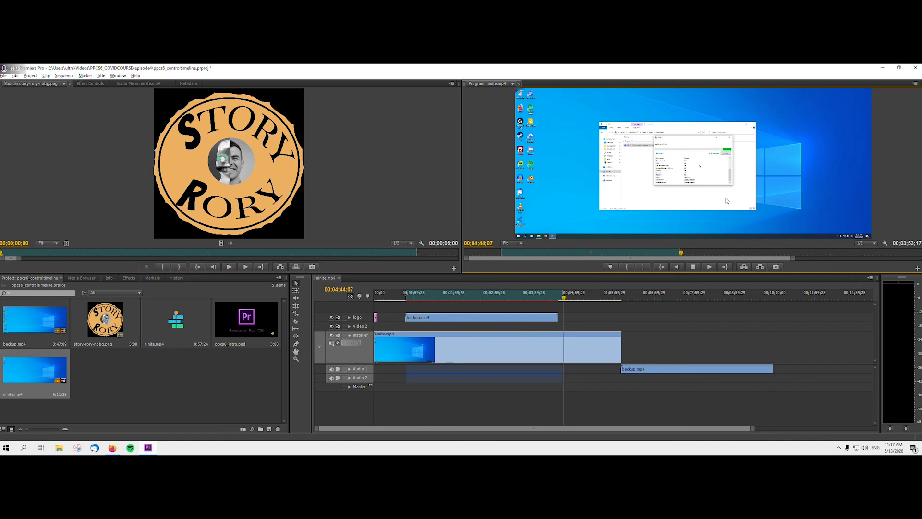
{"action": "key", "text": "grave"}
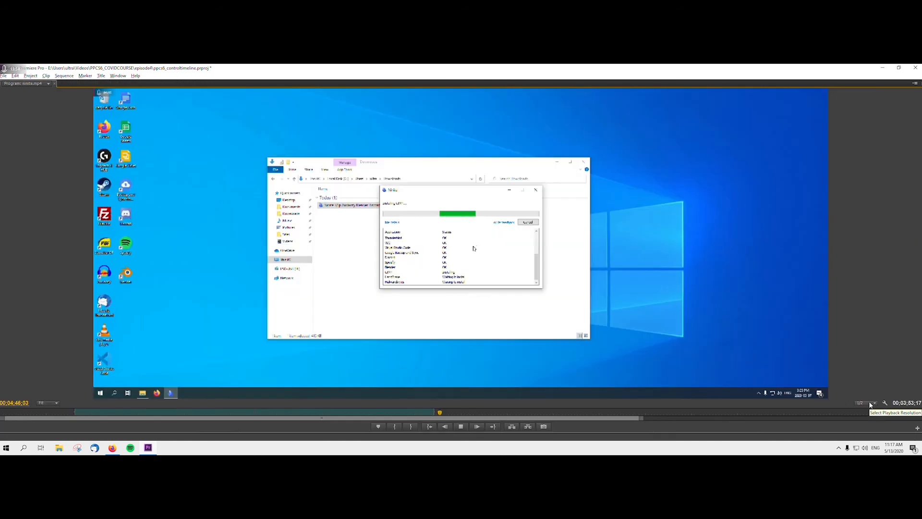
{"action": "left_click", "coordinate": [871, 405]}
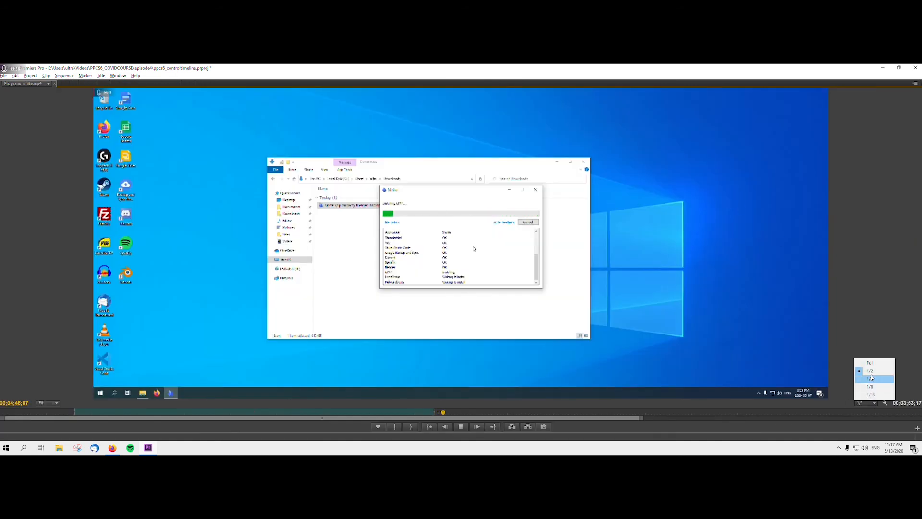
{"action": "left_click", "coordinate": [873, 364]}
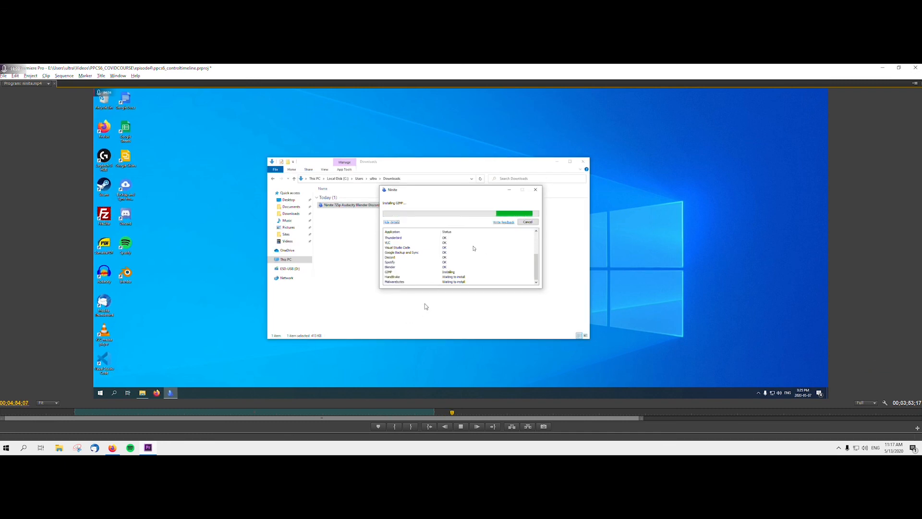
Set the Program monitor's playback resolution to 1/4 and restore the monitor to its normal size
{"action": "left_click", "coordinate": [867, 402]}
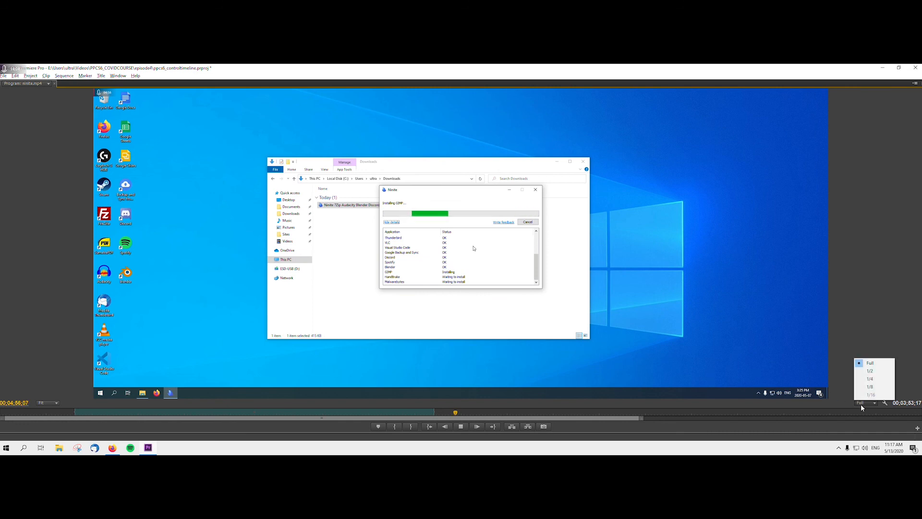
{"action": "left_click", "coordinate": [870, 379]}
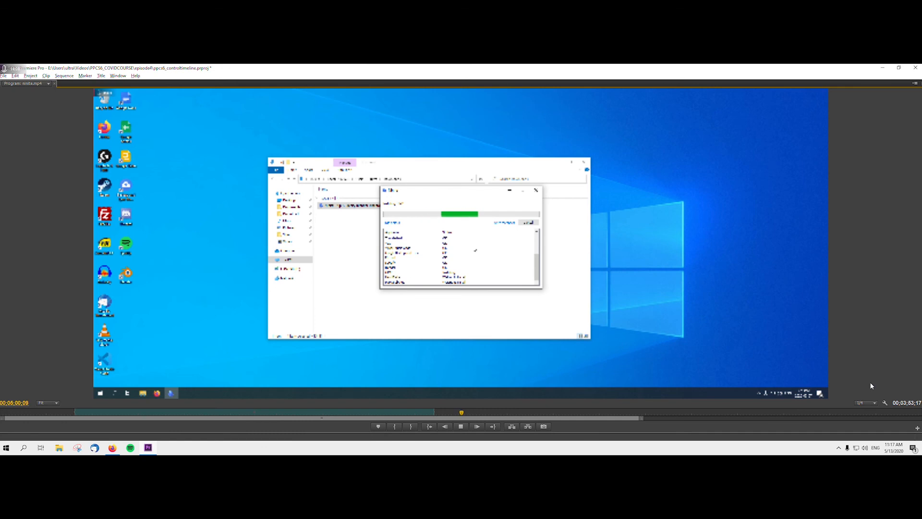
{"action": "key", "text": "grave"}
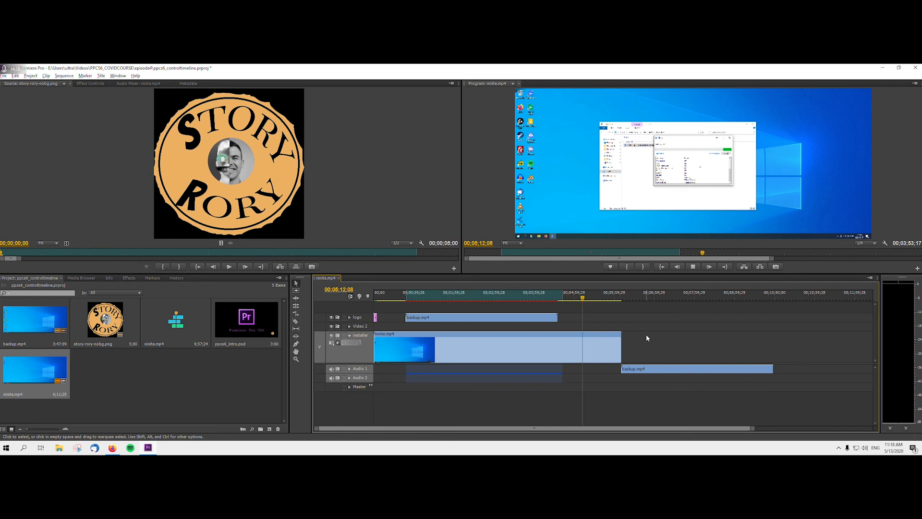
Revert the project through its history to the initial New/Open state
{"action": "left_click", "coordinate": [176, 278]}
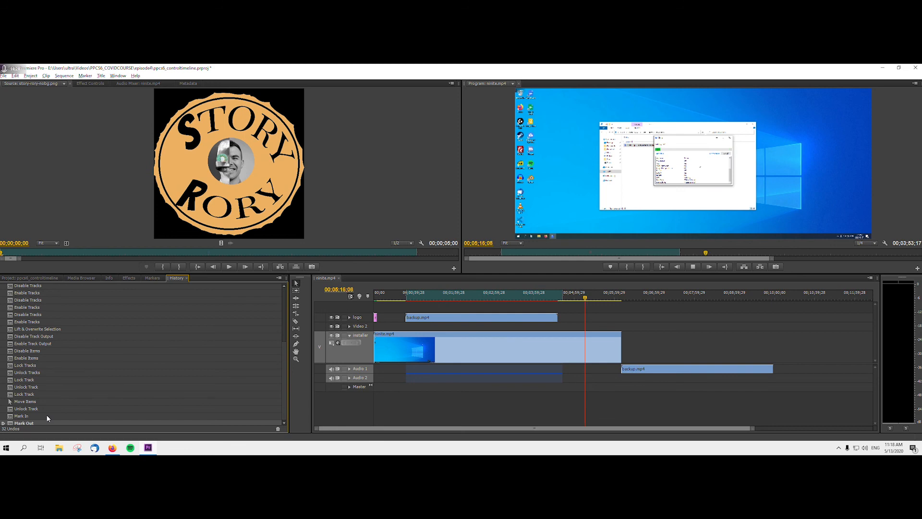
{"action": "scroll", "coordinate": [50, 414], "scroll_direction": "up", "scroll_amount": 5}
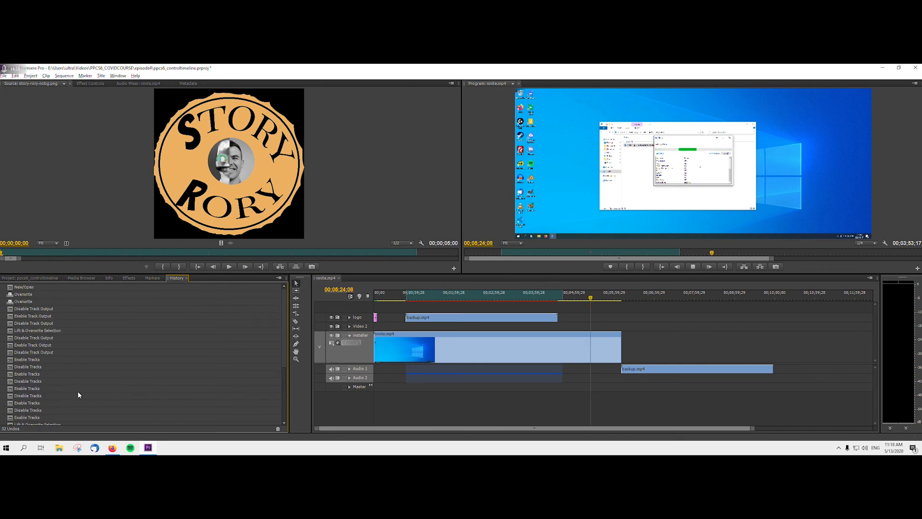
{"action": "left_click", "coordinate": [21, 295]}
{"action": "left_click", "coordinate": [32, 287]}
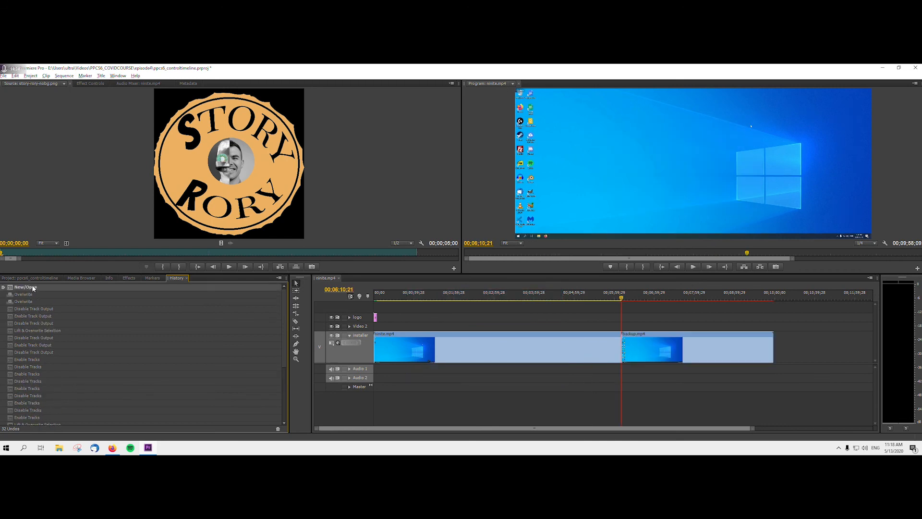